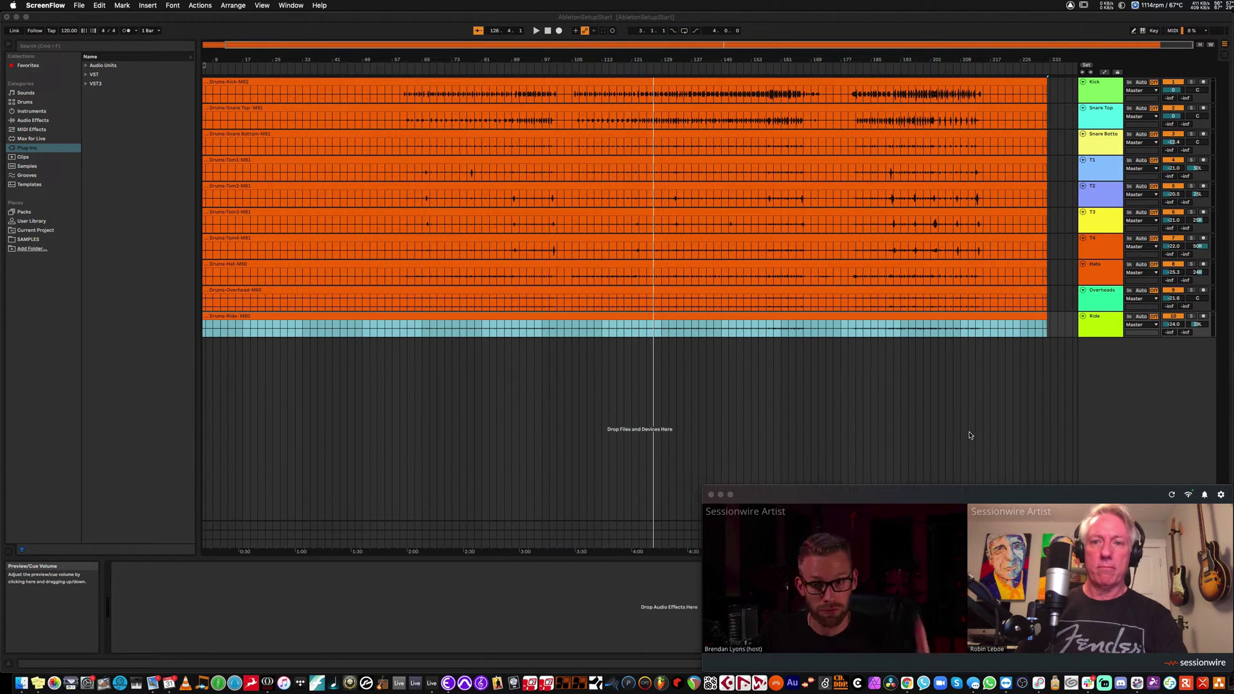
- Bring Ableton Live to the front and review its Plug-Ins preferences
{"action": "left_click", "coordinate": [45, 5]}
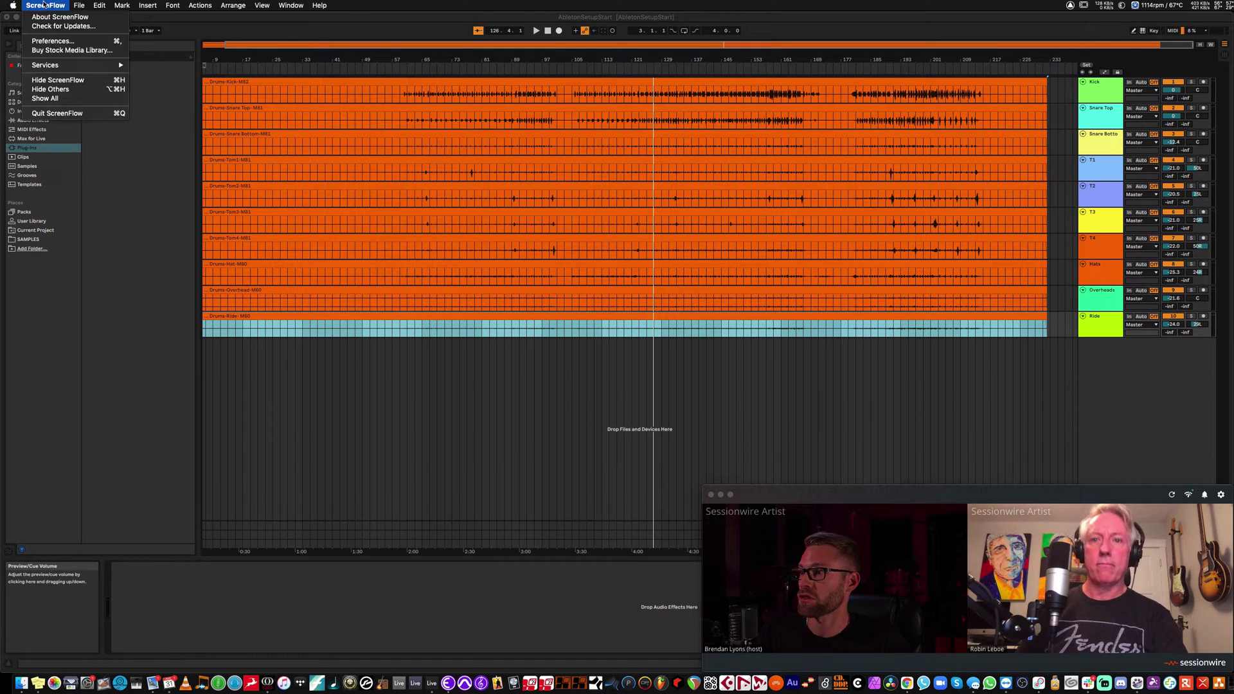
{"action": "key", "text": "super+h"}
{"action": "left_click", "coordinate": [32, 5]}
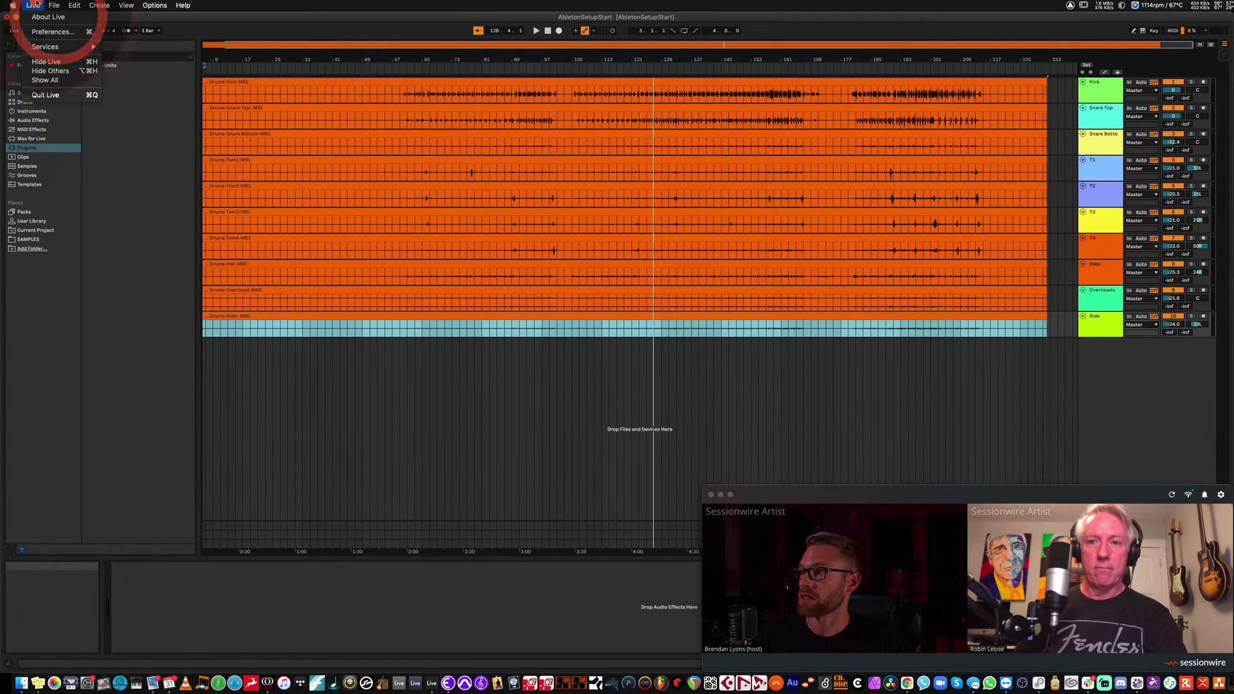
{"action": "left_click", "coordinate": [45, 34]}
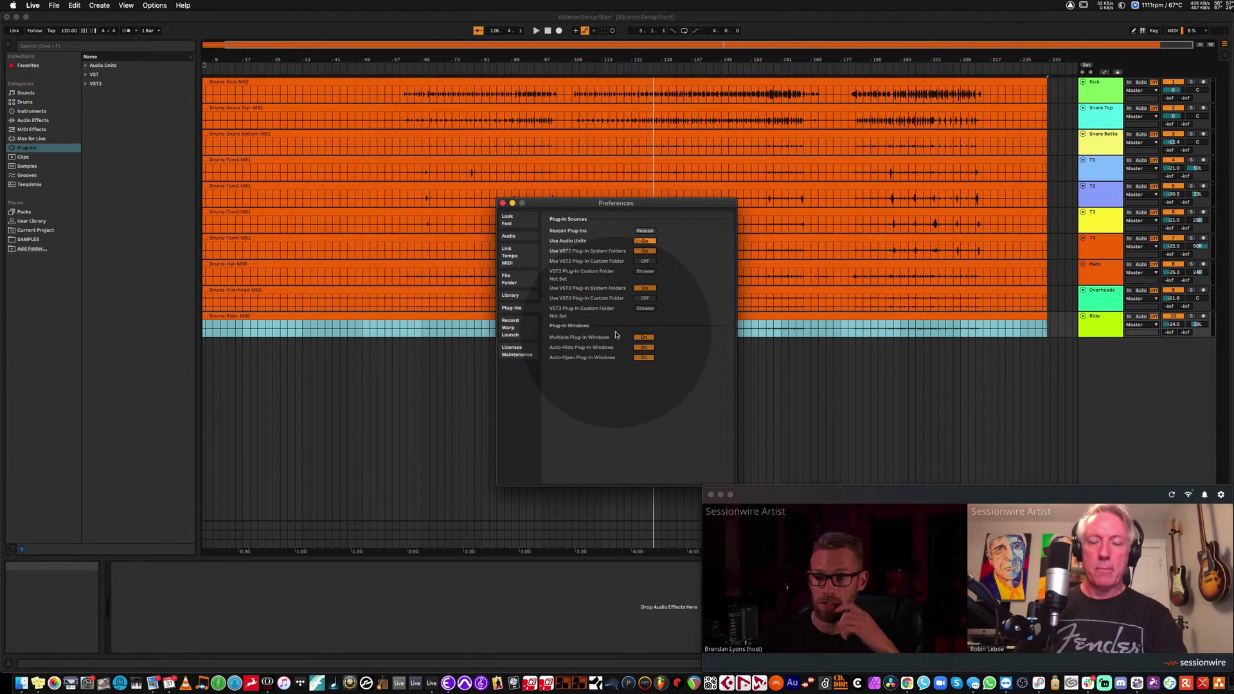
{"action": "left_click", "coordinate": [521, 311]}
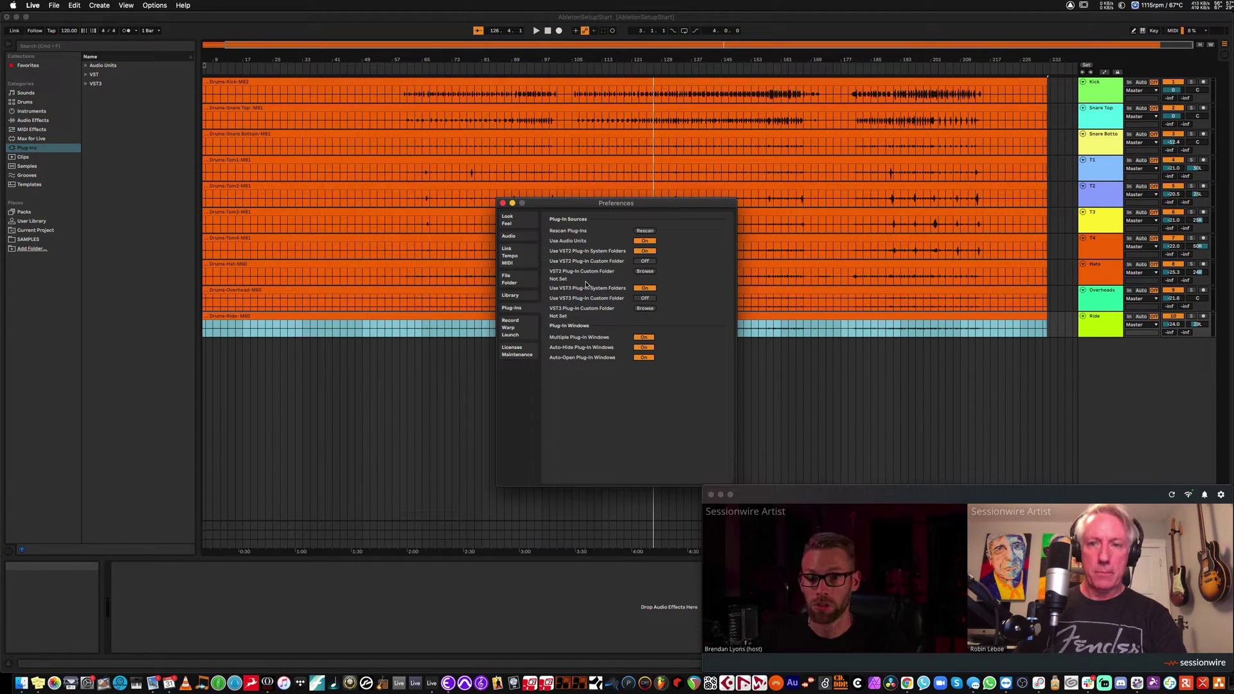
{"action": "left_click", "coordinate": [504, 204]}
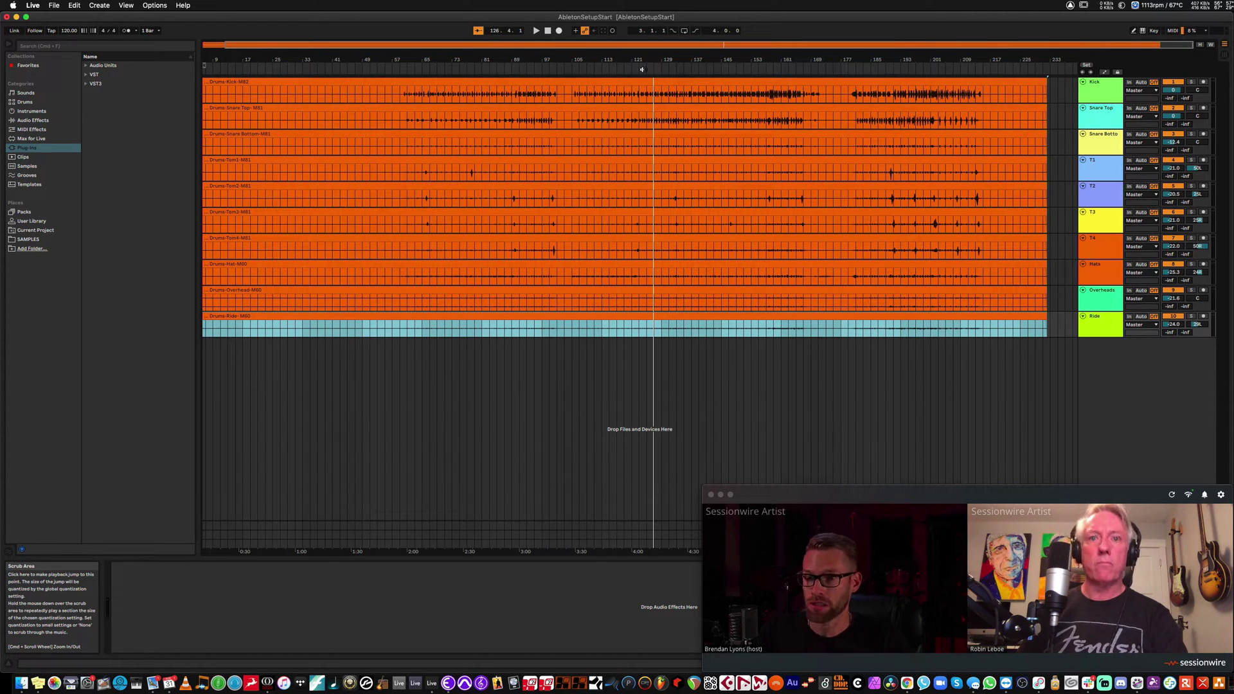
- In Session View, load Sessionwire Send from VST3 > Sessionwire onto the Master track after its Limiter
{"action": "key", "text": "Tab"}
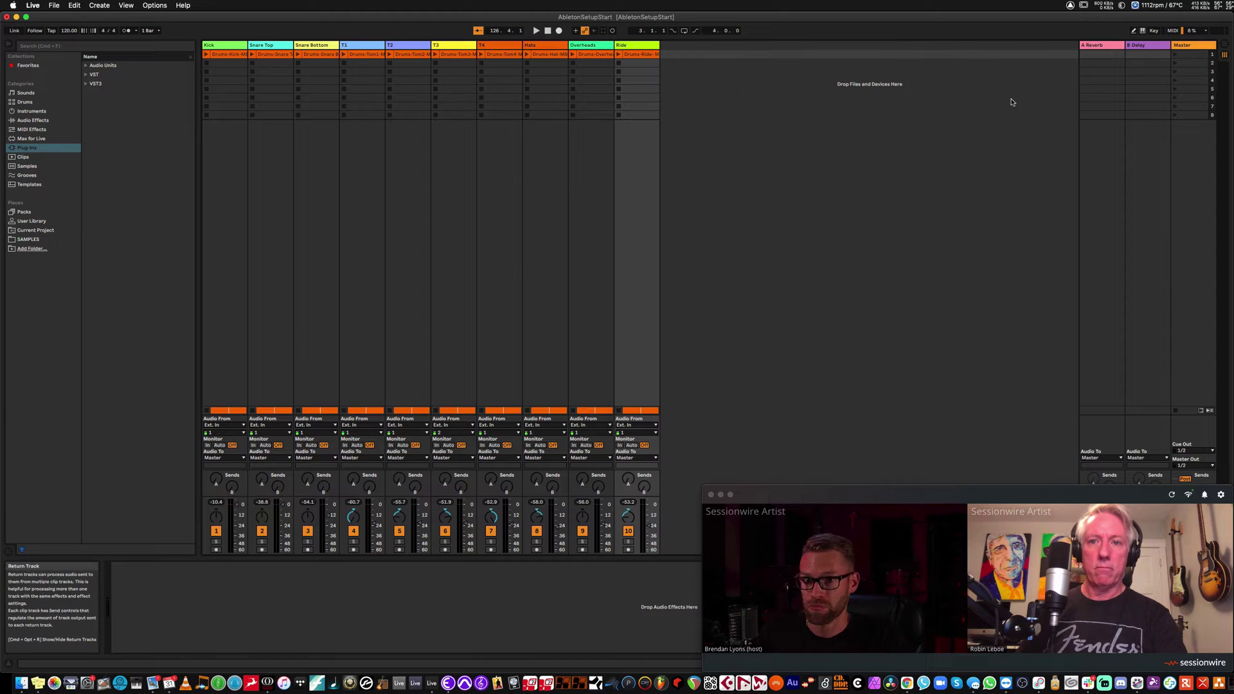
{"action": "left_click", "coordinate": [86, 84]}
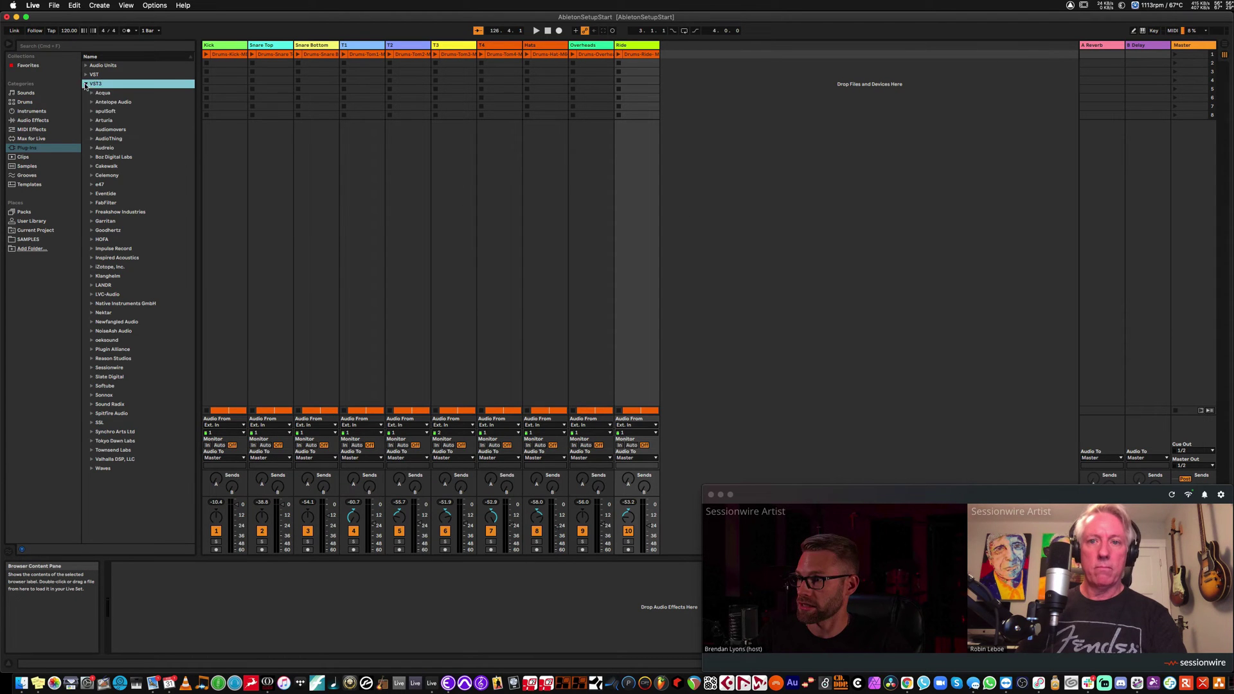
{"action": "left_click", "coordinate": [91, 367]}
{"action": "left_click_drag", "start_coordinate": [149, 396], "coordinate": [1186, 45]}
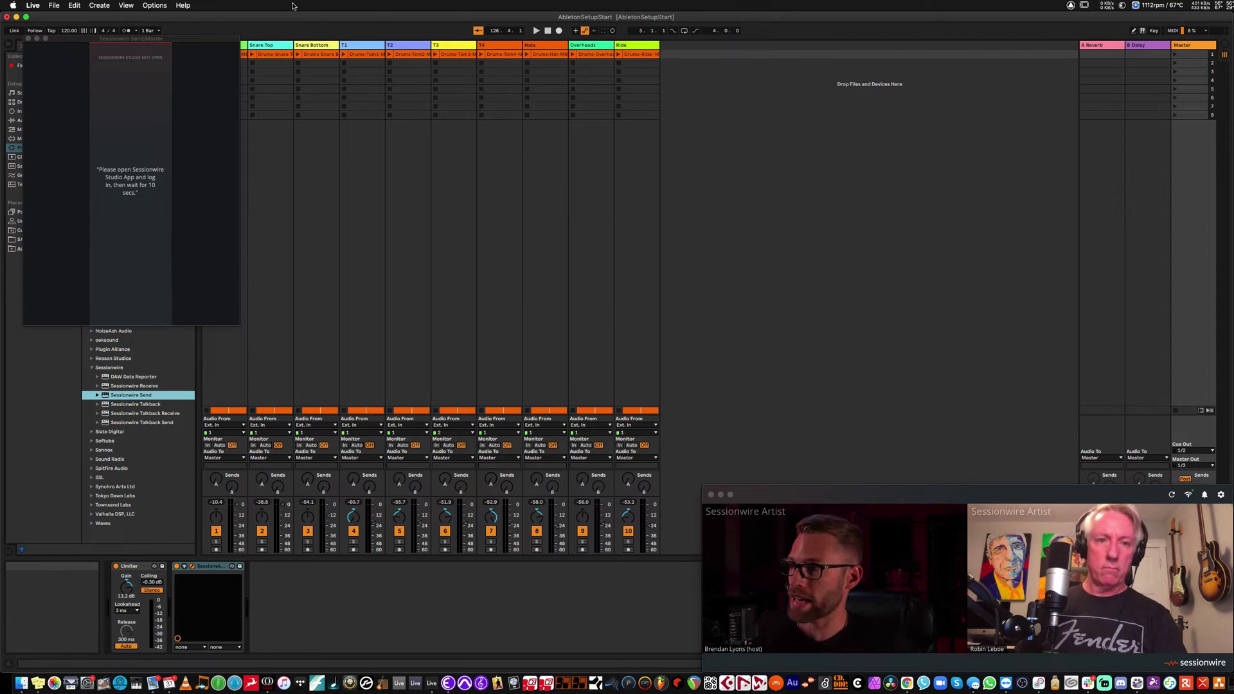
{"action": "left_click_drag", "start_coordinate": [219, 40], "coordinate": [986, 118]}
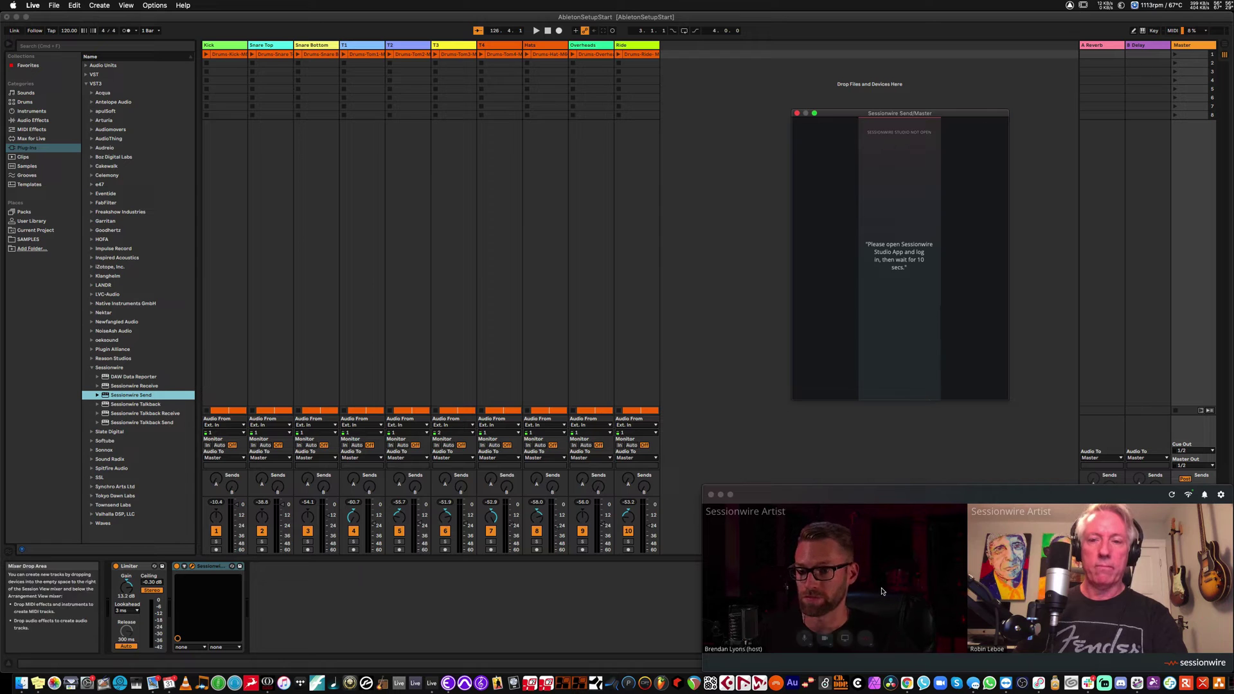
- Confirm Sessionwire's HQ Audio Source is Sessionwire Send Plugin, then return to Live
{"action": "left_click", "coordinate": [868, 641]}
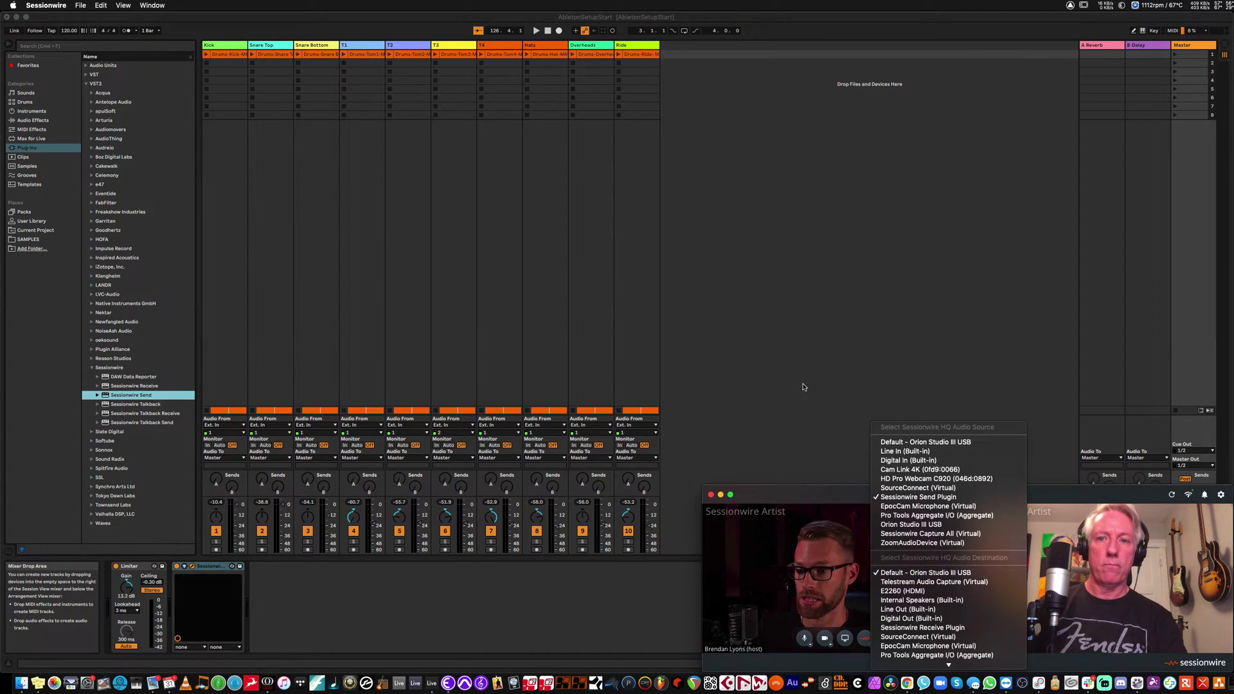
{"action": "left_click", "coordinate": [782, 294]}
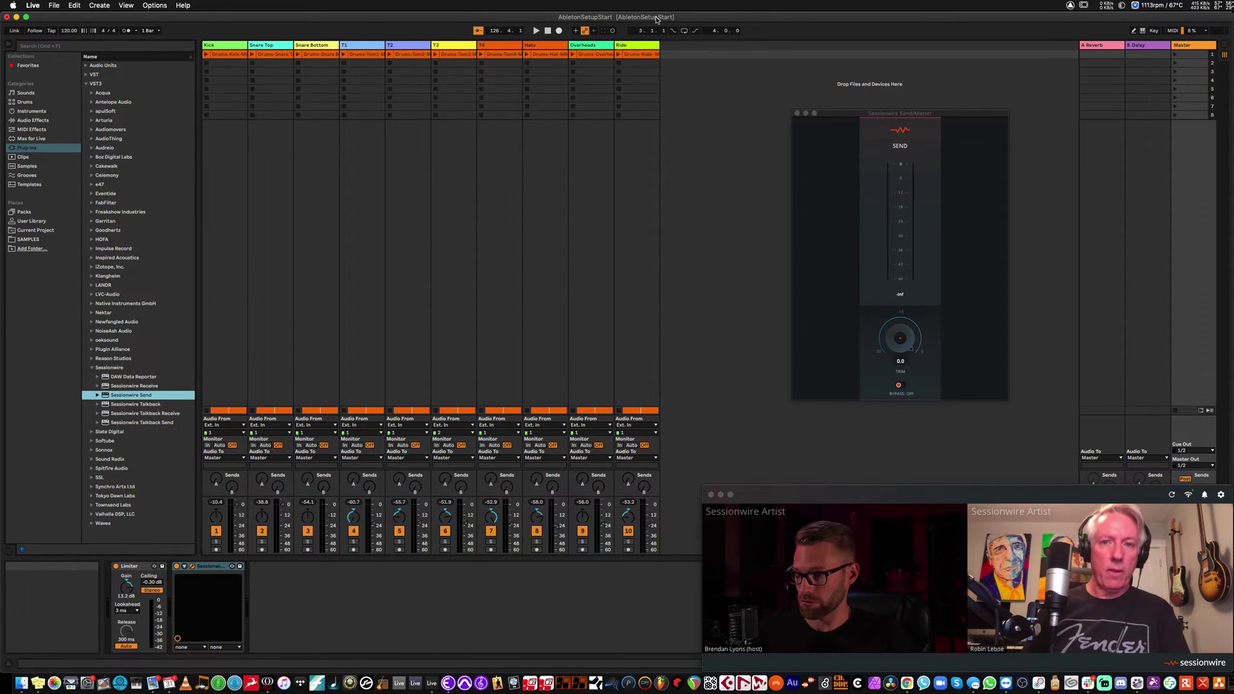
- Play the drum arrangement through Sessionwire Send and check Sessionwire's Talkback Automute setting
{"action": "key", "text": "Tab"}
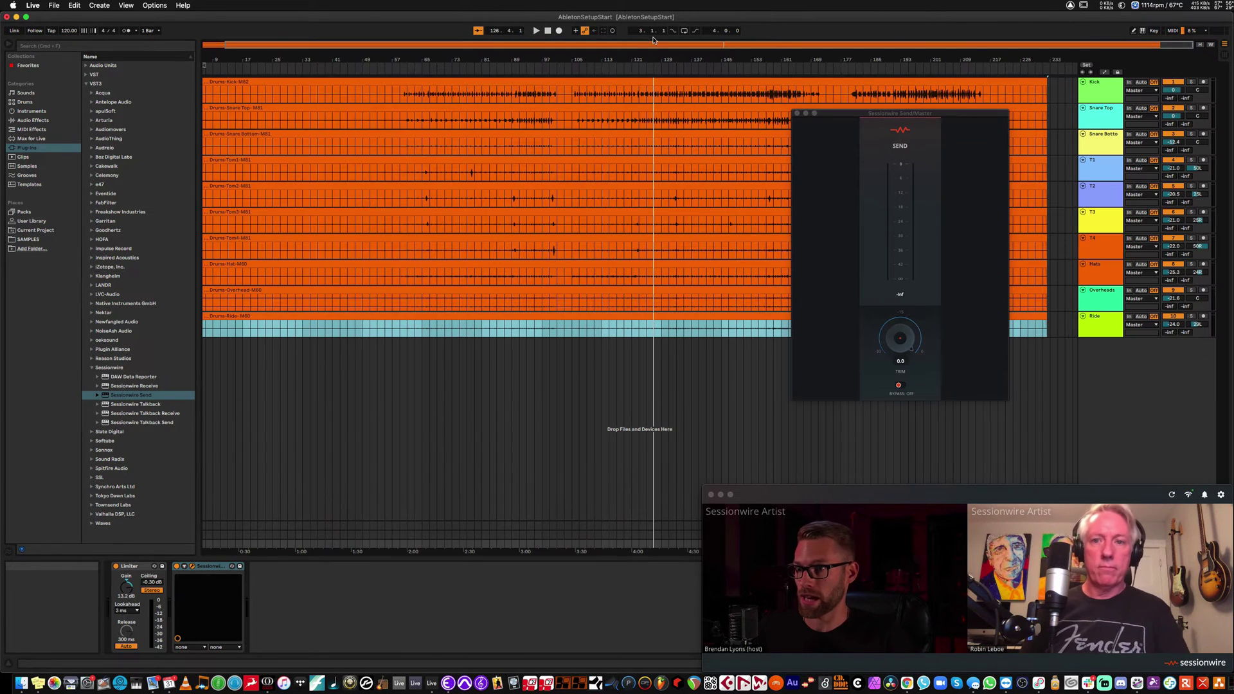
{"action": "left_click", "coordinate": [655, 71]}
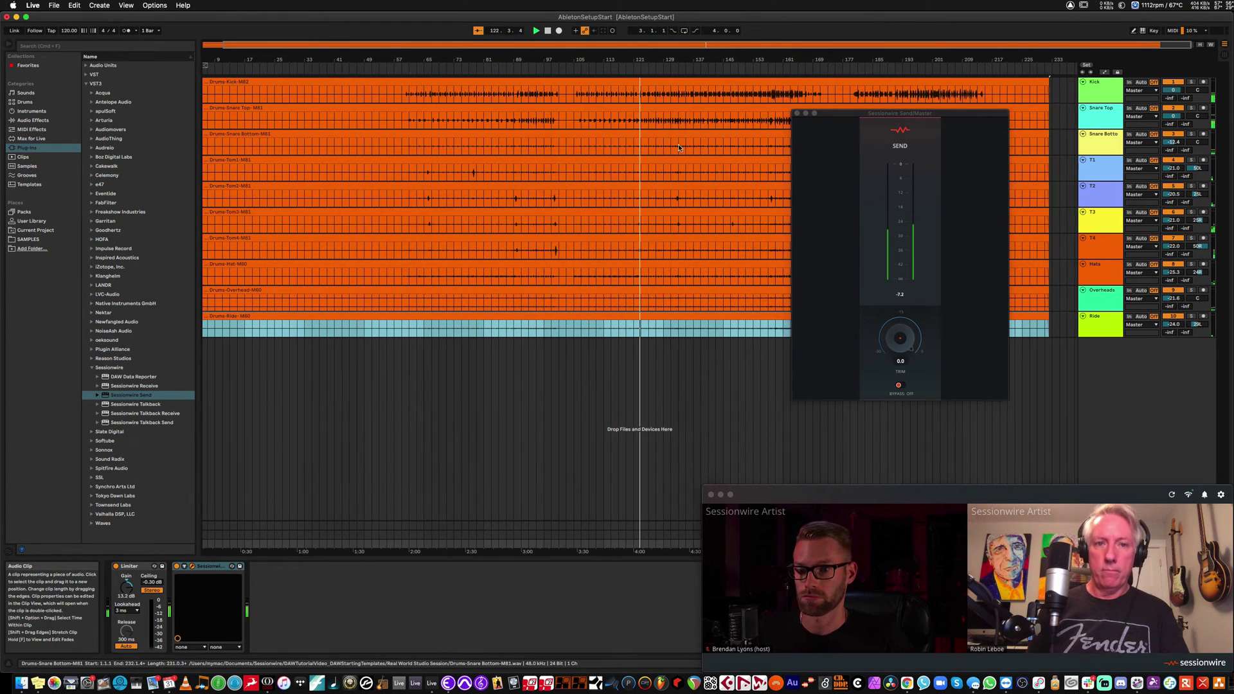
{"action": "mouse_move", "coordinate": [814, 620]}
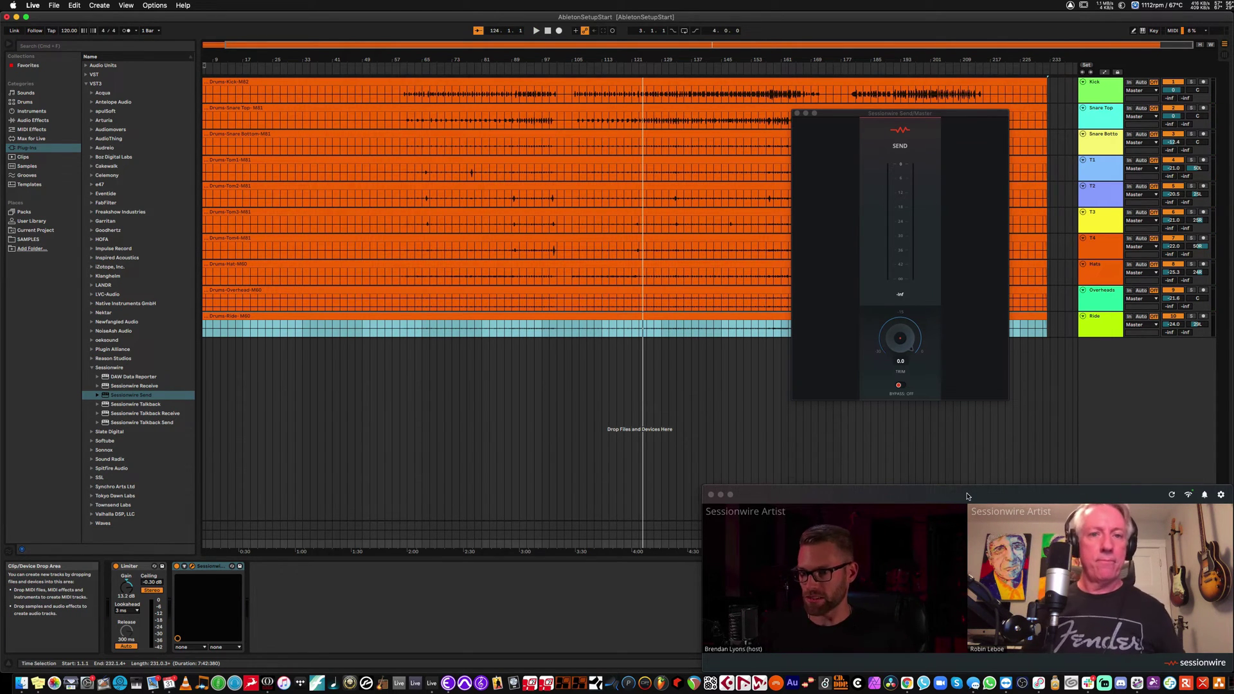
{"action": "left_click", "coordinate": [1221, 496]}
{"action": "left_click", "coordinate": [1222, 495]}
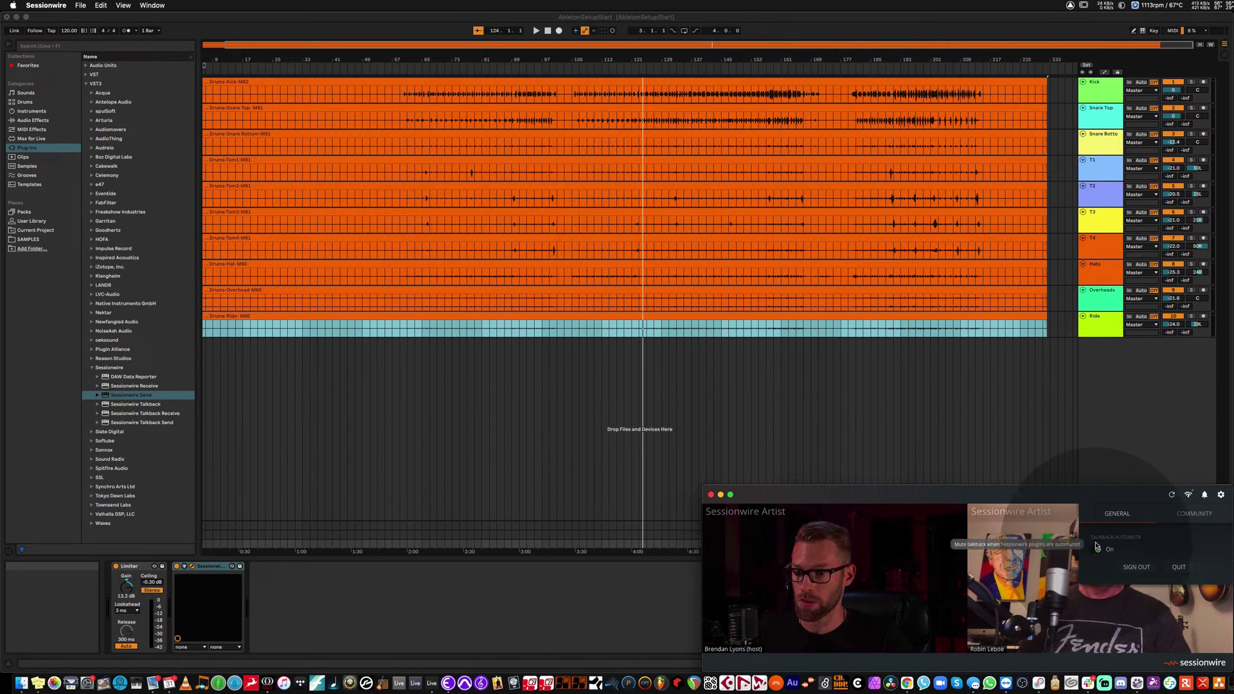
{"action": "left_click", "coordinate": [1050, 499]}
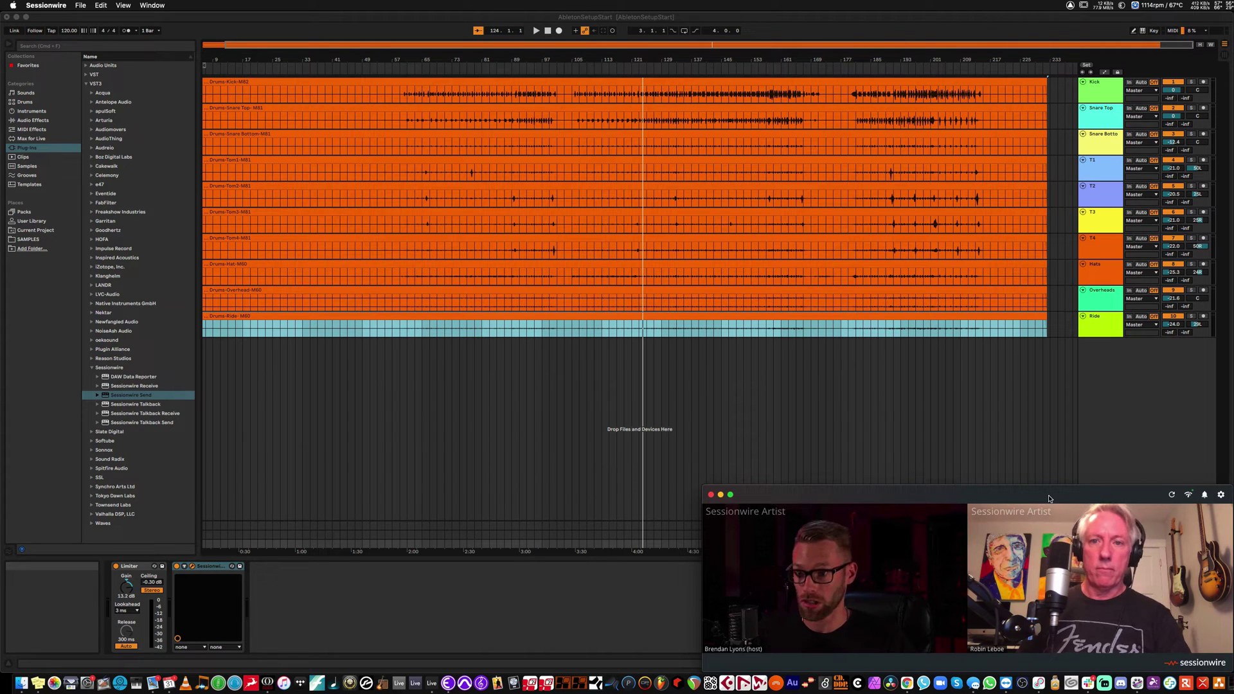
{"action": "left_click", "coordinate": [598, 627]}
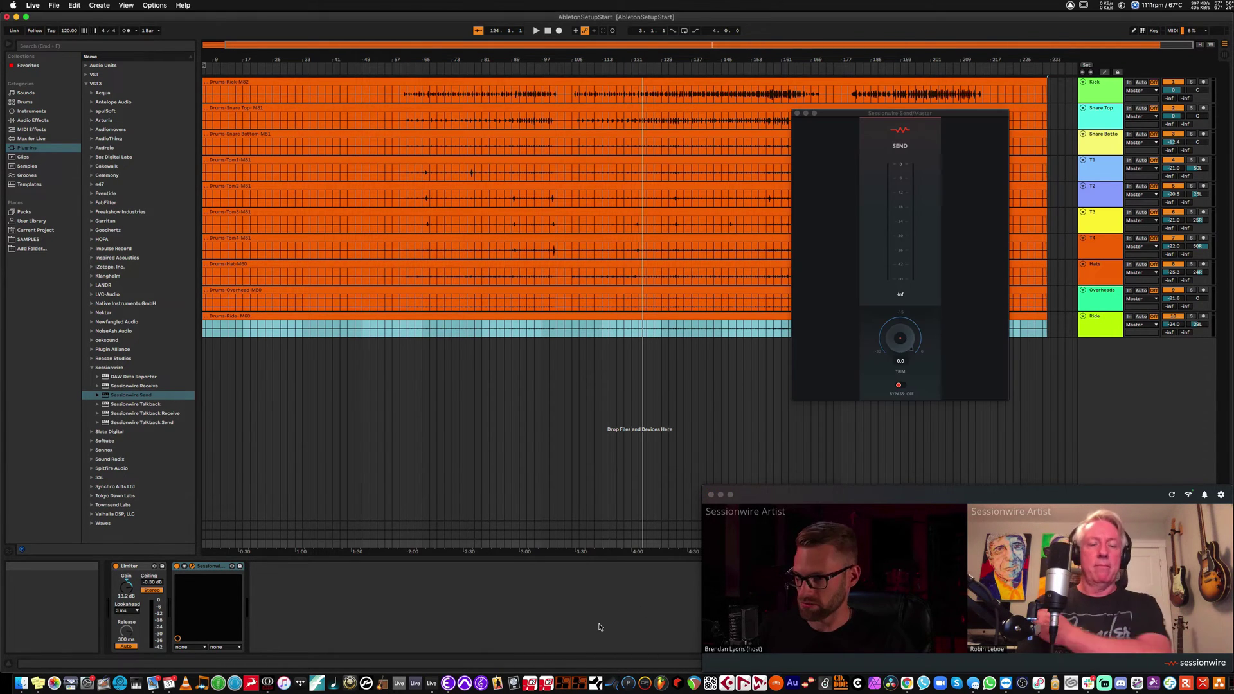
- Close the Send plugin window, switch to Session View, and centre the Sessionwire call window
{"action": "left_click", "coordinate": [798, 114]}
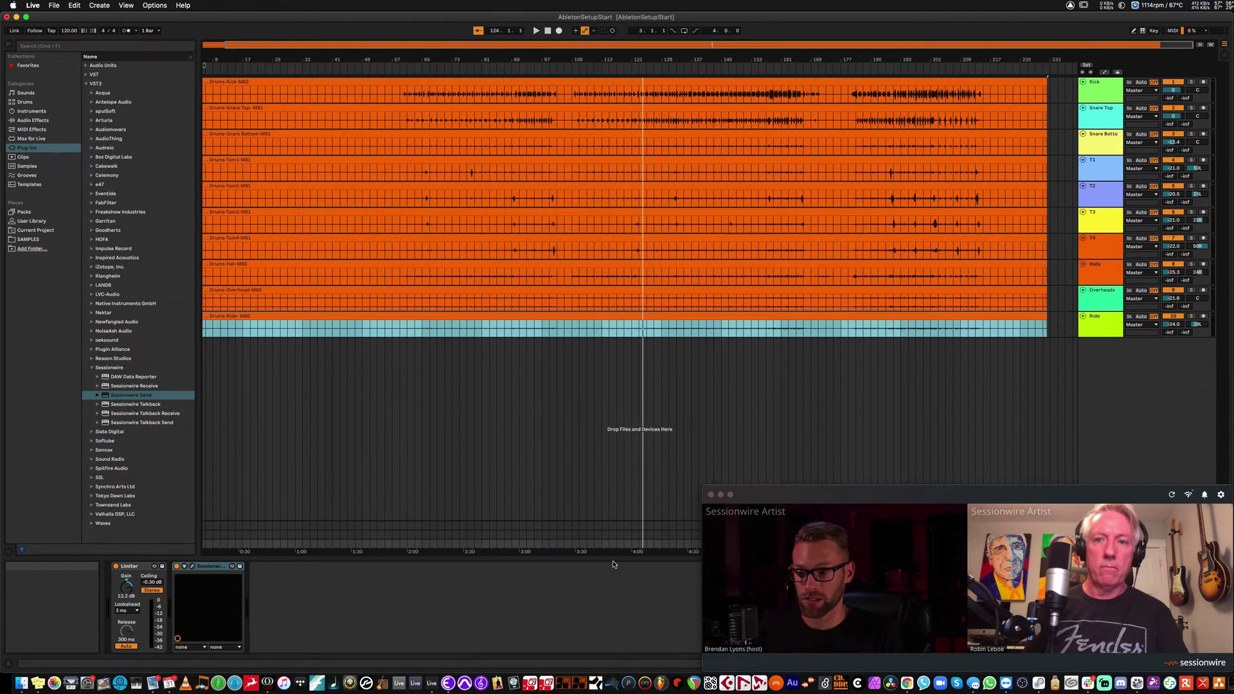
{"action": "key", "text": "Tab"}
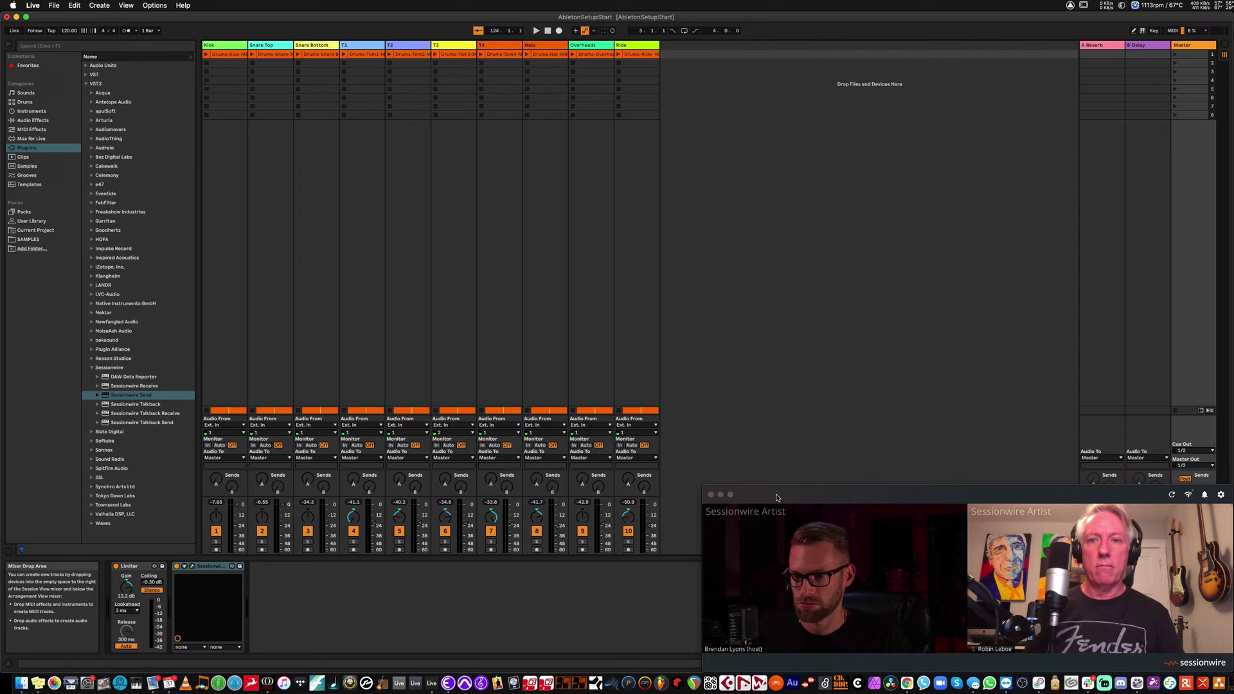
{"action": "left_click_drag", "start_coordinate": [777, 497], "coordinate": [643, 192]}
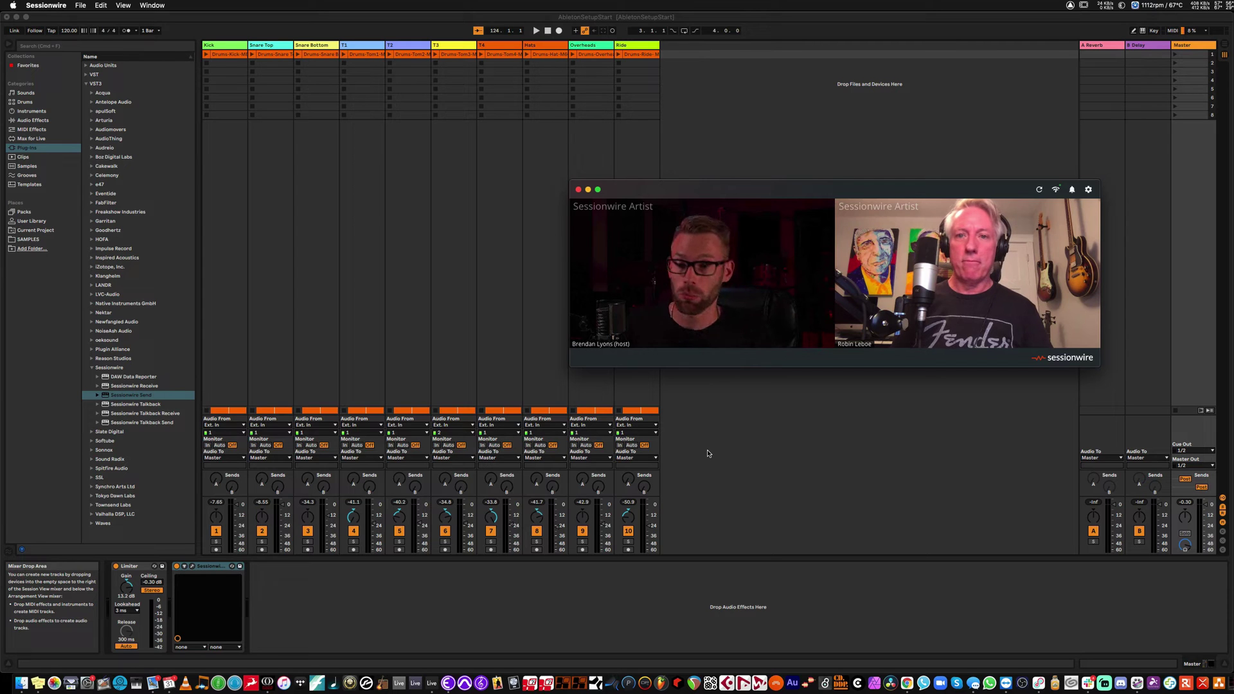
- Insert a return track named SW HQ Rcv with its output routed to Ext. Out
{"action": "left_click", "coordinate": [761, 512]}
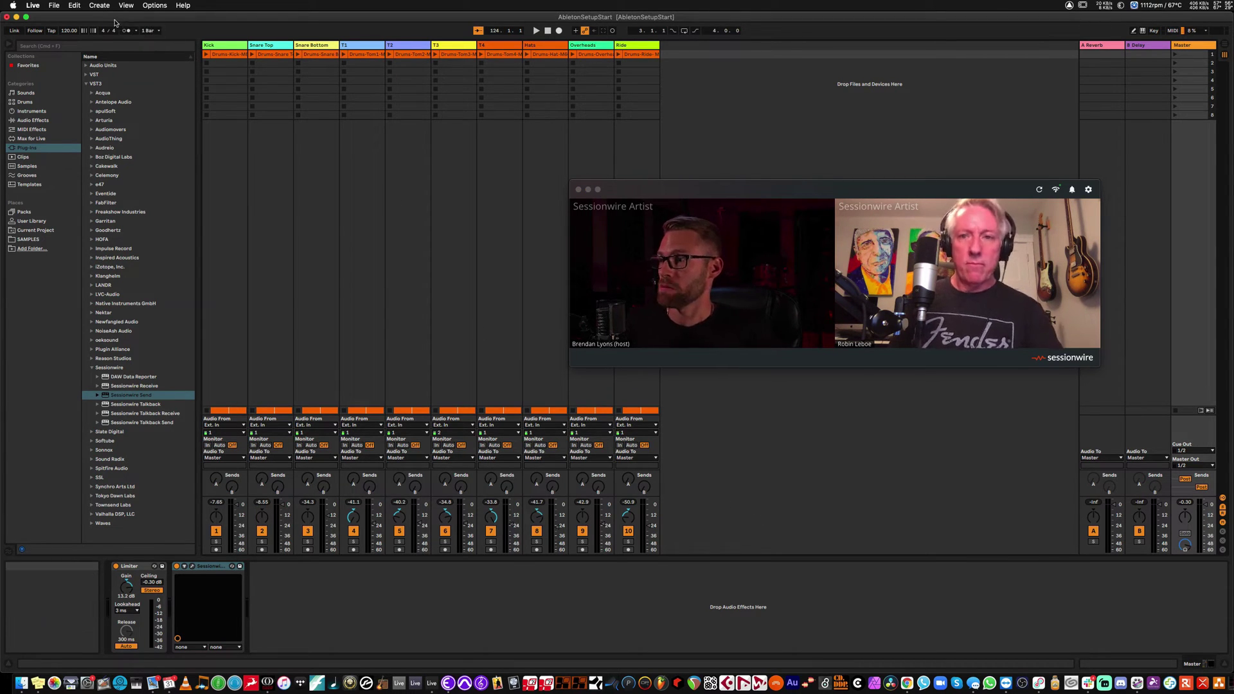
{"action": "left_click", "coordinate": [99, 6]}
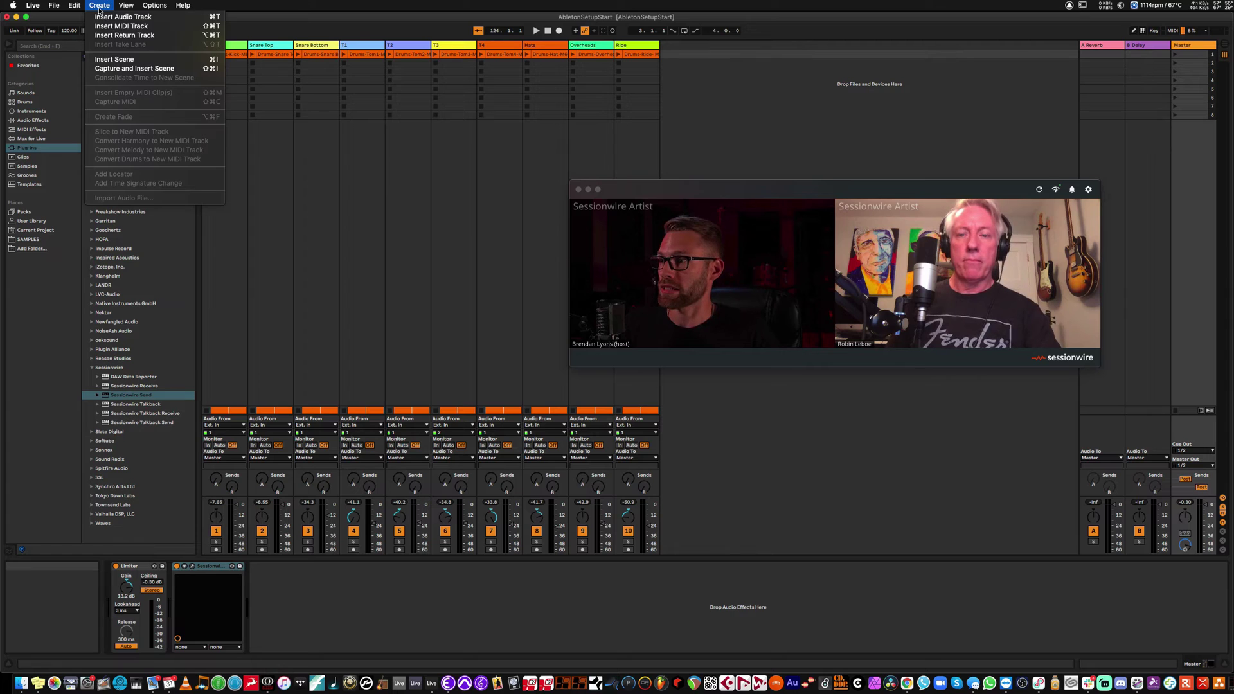
{"action": "left_click", "coordinate": [121, 36]}
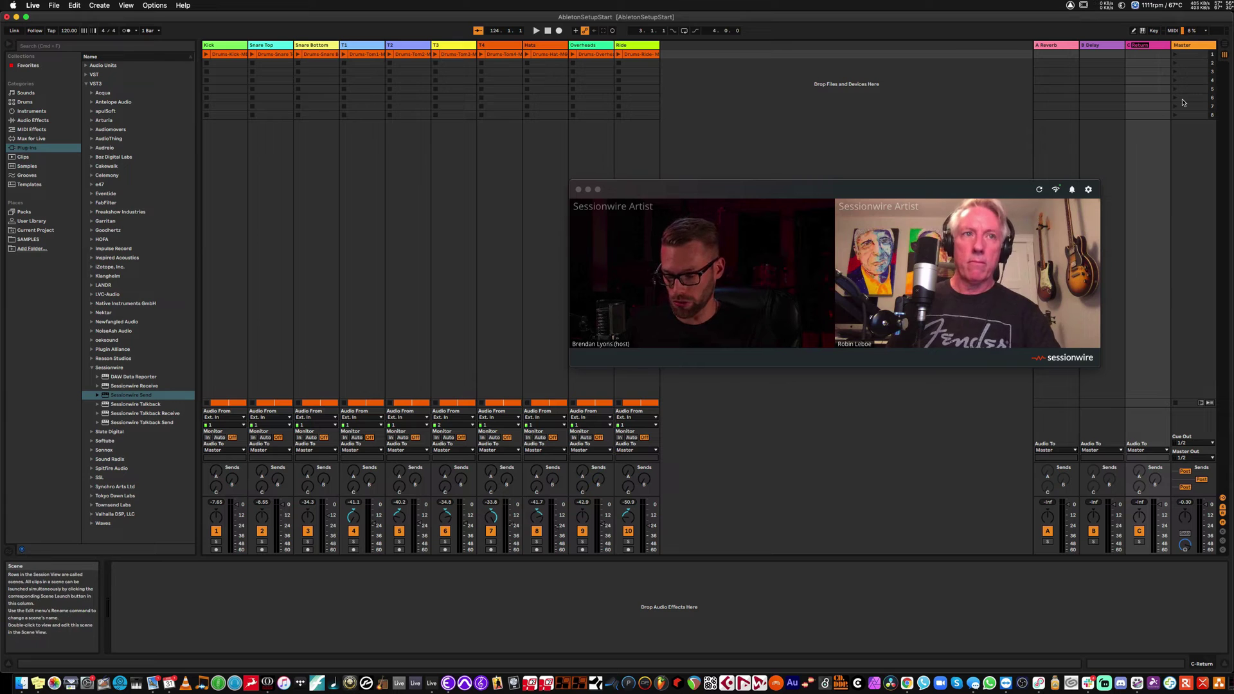
{"action": "type", "text": "SW"}
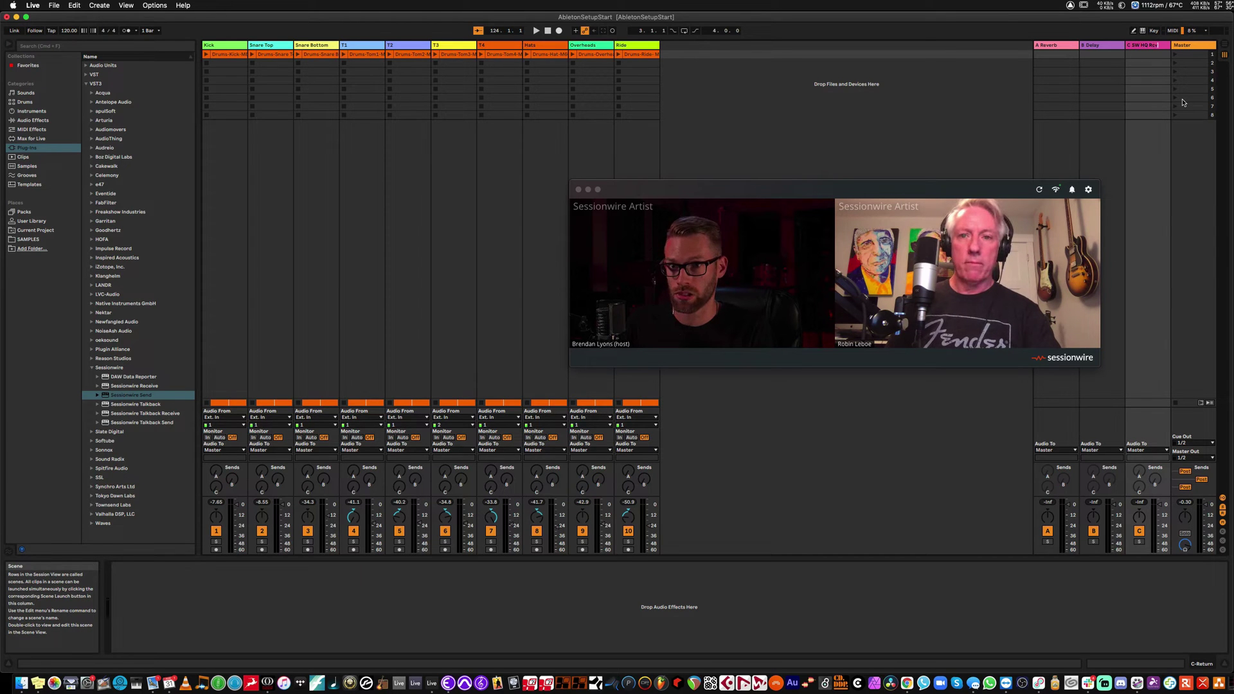
{"action": "type", "text": " HQ Rcv"}
{"action": "key", "text": "Return"}
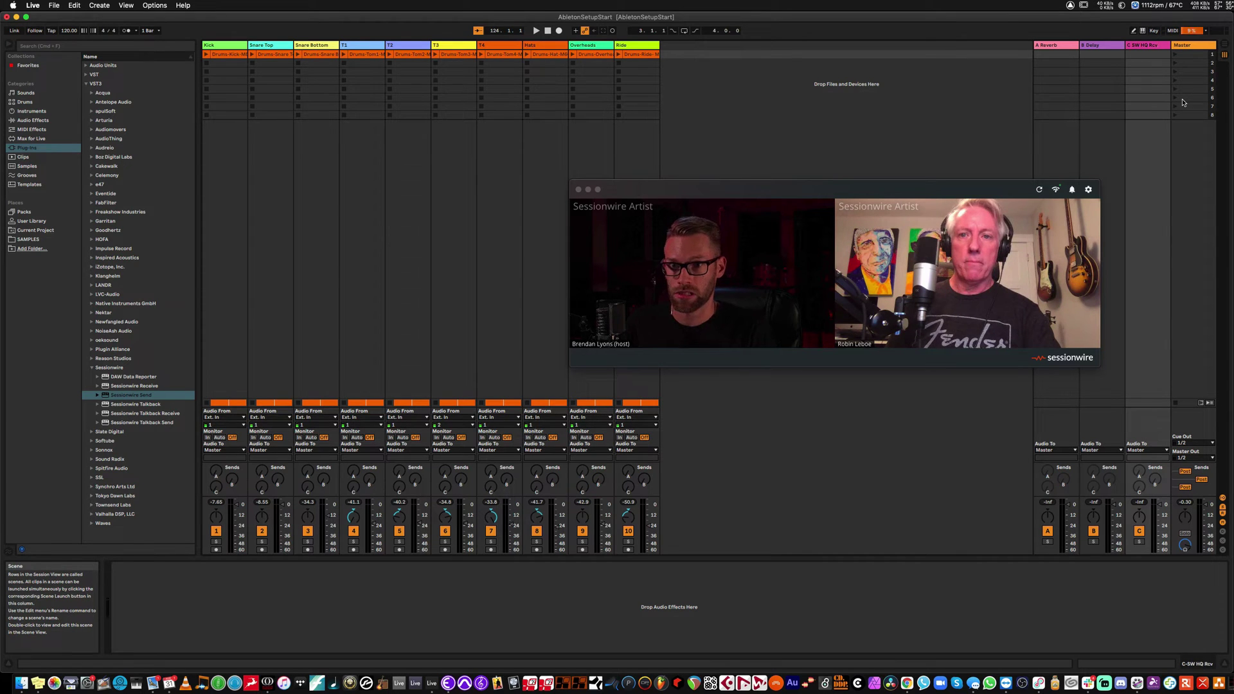
{"action": "left_click", "coordinate": [1158, 450]}
{"action": "left_click", "coordinate": [1154, 458]}
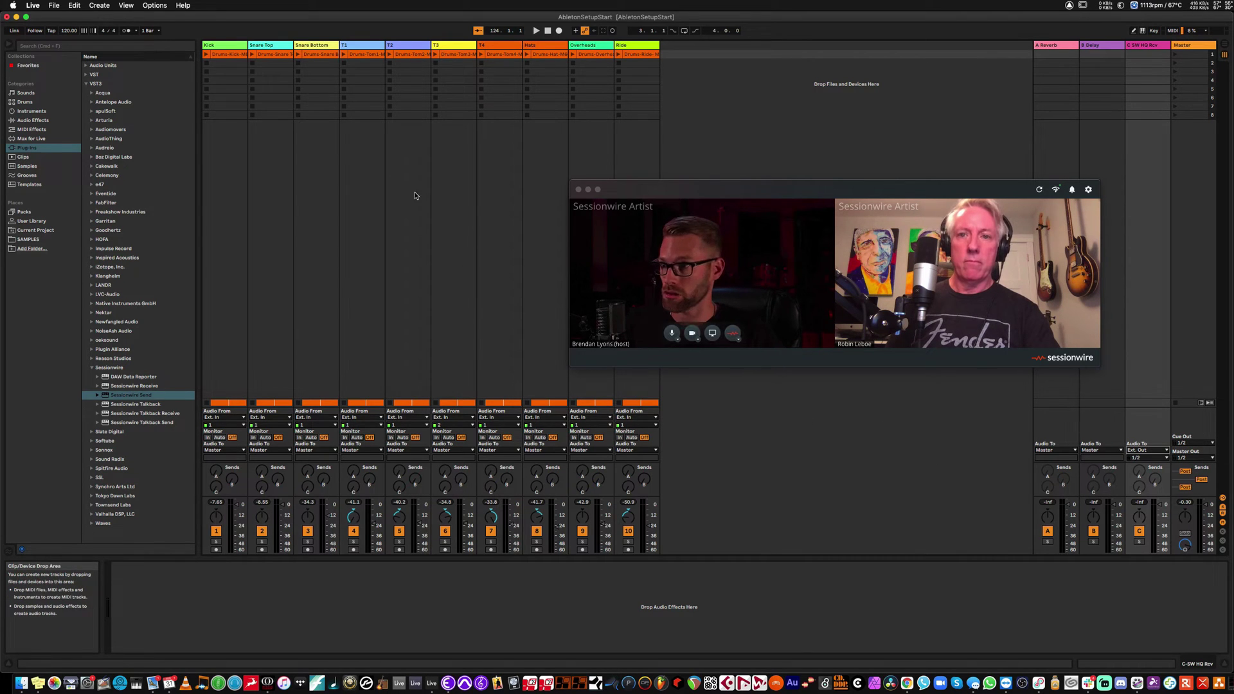
- Load Sessionwire Receive onto the C SW HQ Rcv return and make it Sessionwire's HQ destination
{"action": "left_click", "coordinate": [141, 386]}
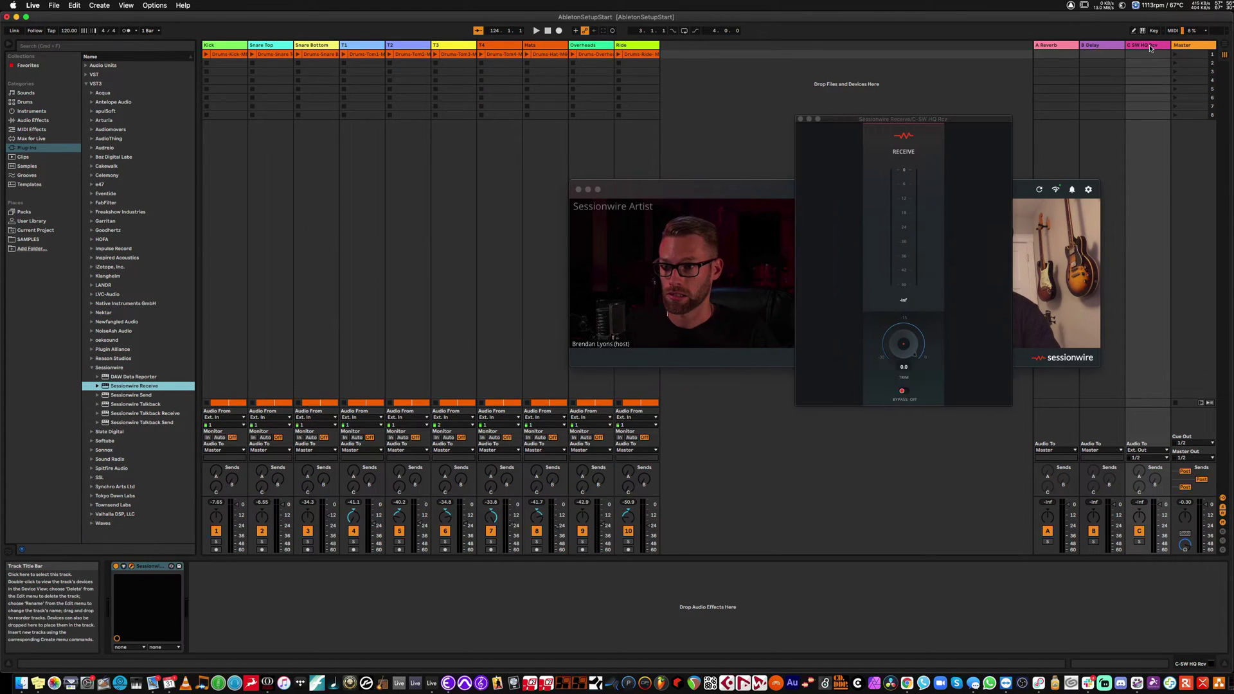
{"action": "left_click_drag", "start_coordinate": [993, 122], "coordinate": [527, 150]}
{"action": "left_click", "coordinate": [739, 339]}
{"action": "left_click", "coordinate": [739, 338]}
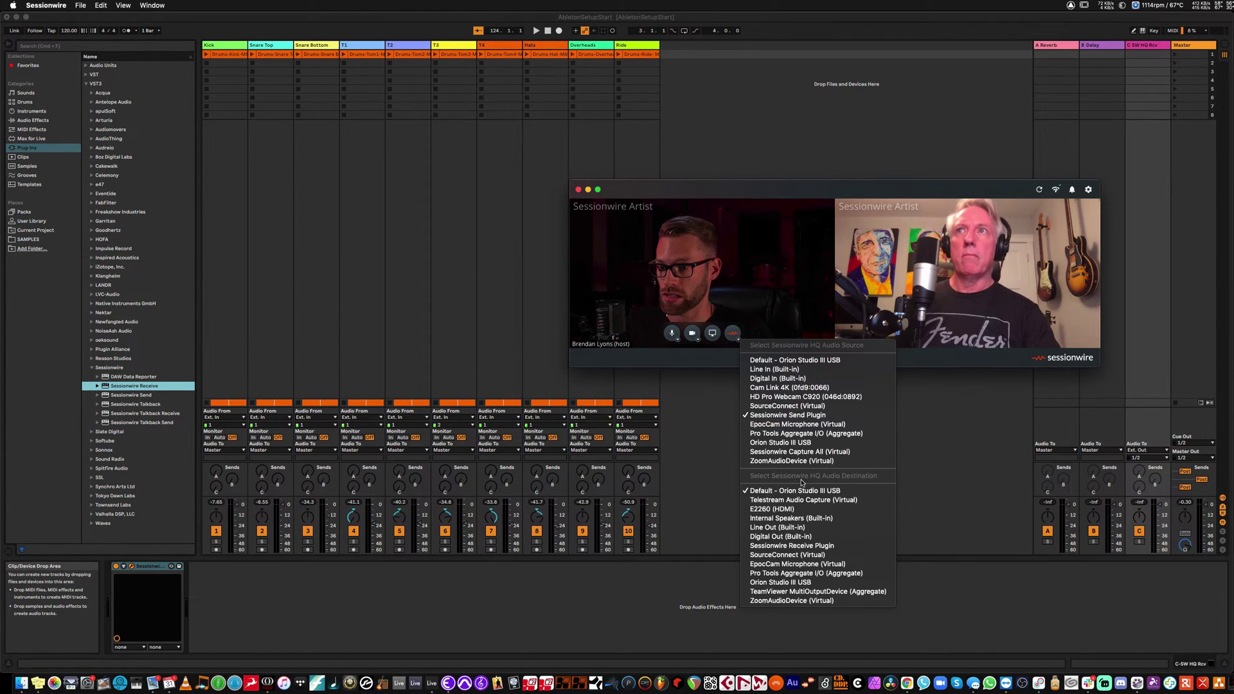
{"action": "left_click", "coordinate": [804, 546]}
{"action": "left_click", "coordinate": [910, 604]}
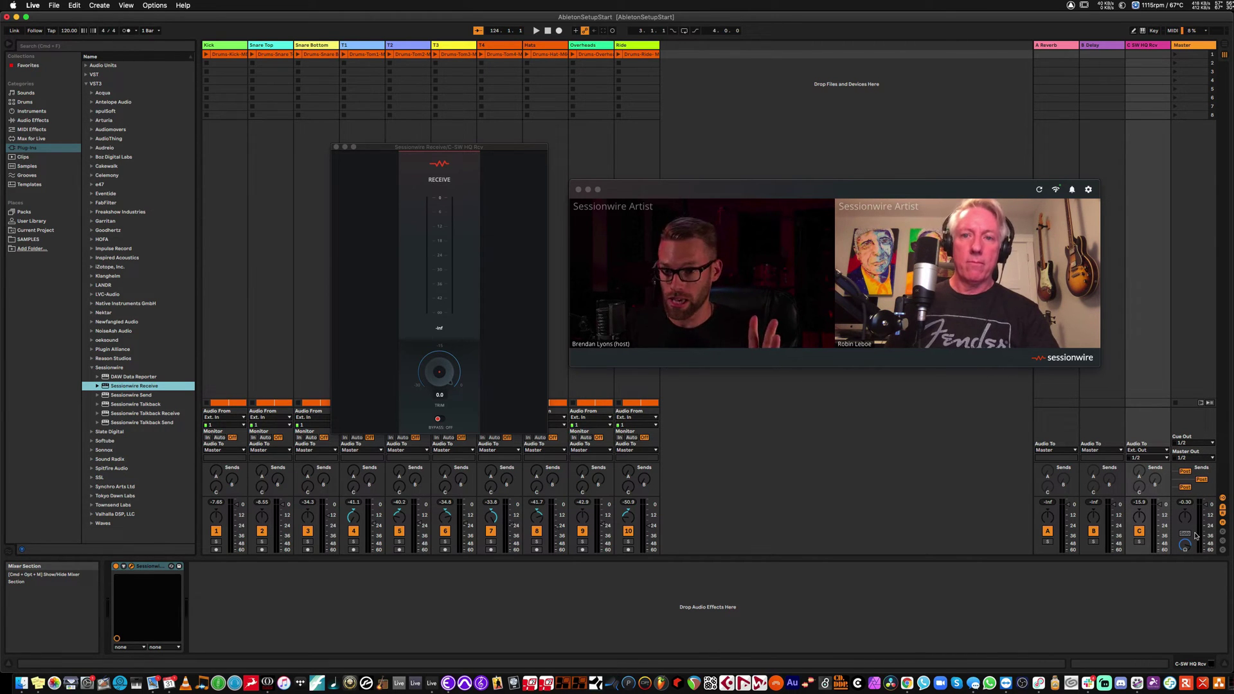
- Try Master on the C SW HQ Rcv output, revert to Ext. Out, and close the Receive window
{"action": "left_click", "coordinate": [1158, 451]}
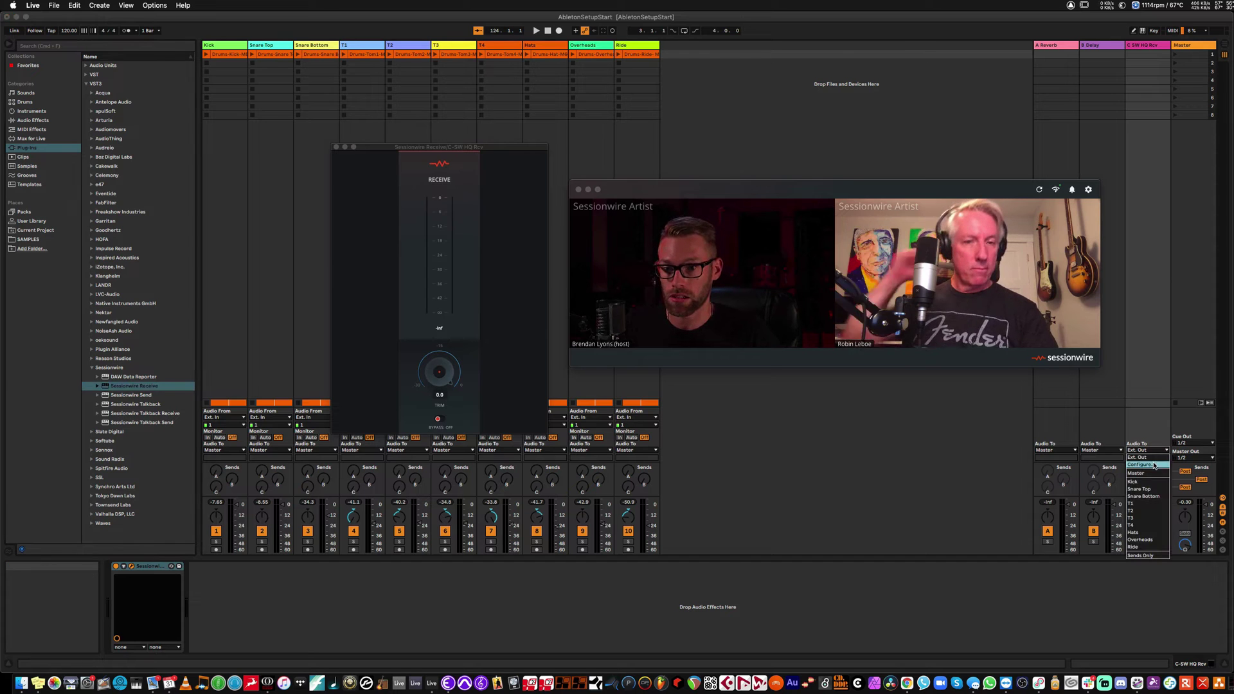
{"action": "left_click", "coordinate": [1154, 474]}
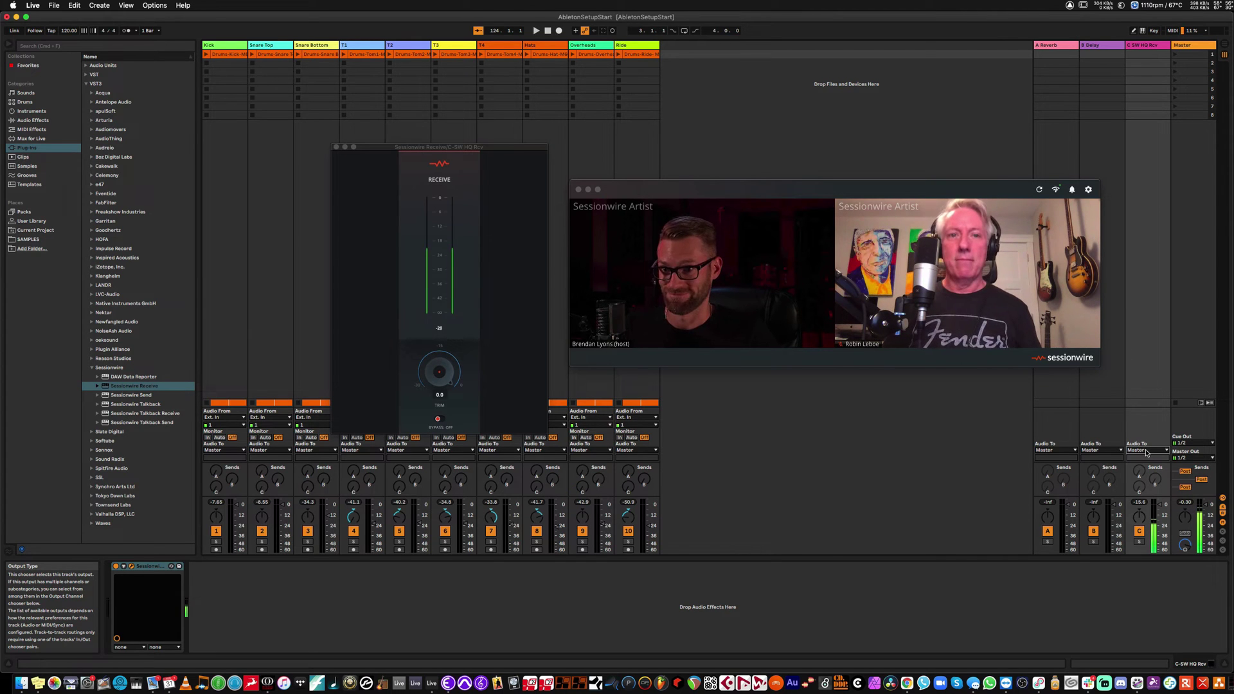
{"action": "left_click", "coordinate": [1147, 450]}
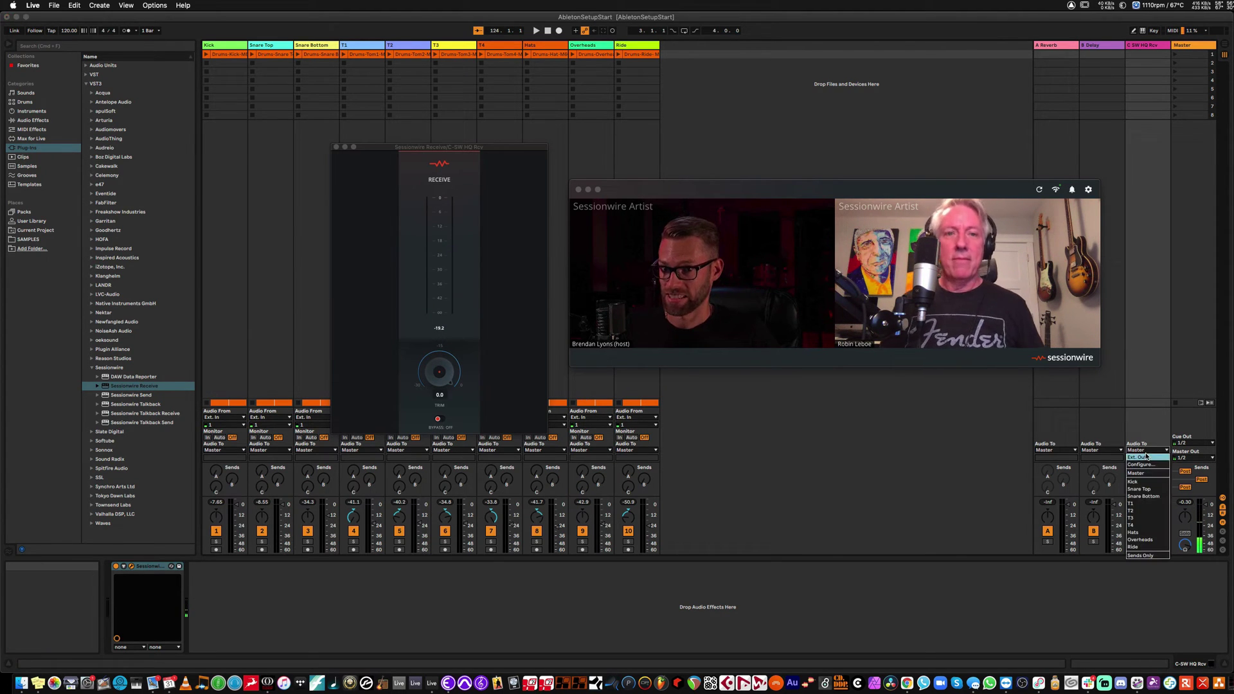
{"action": "left_click", "coordinate": [1147, 457]}
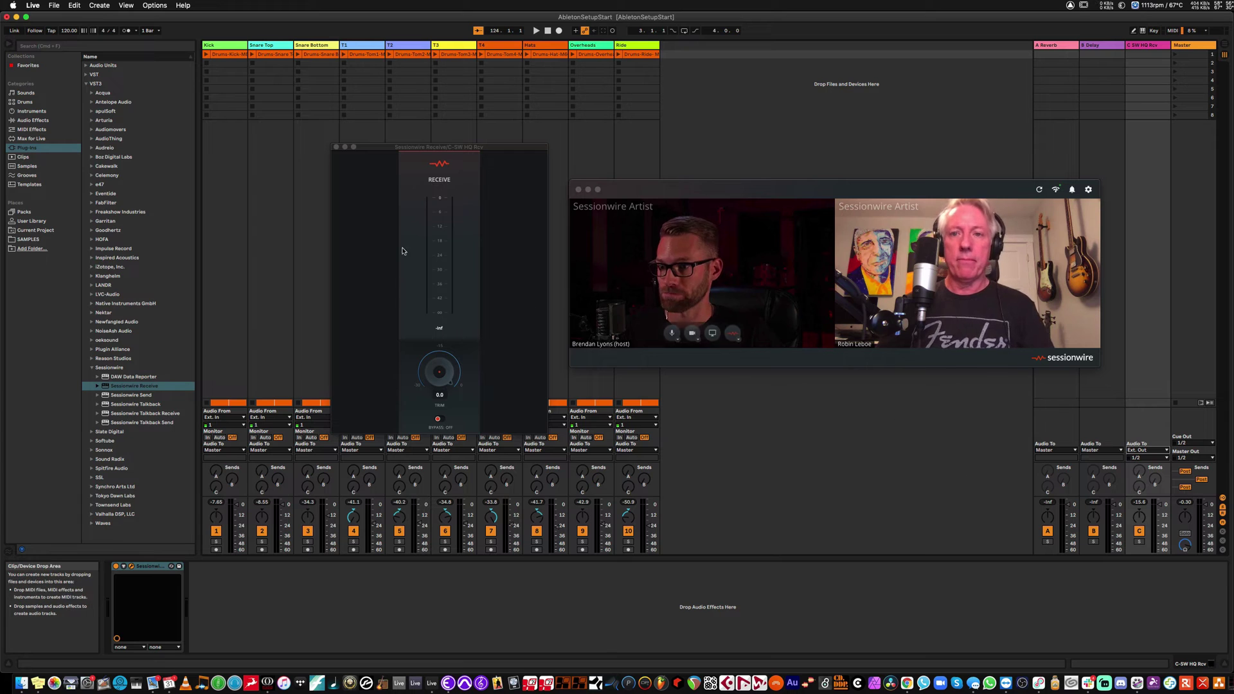
{"action": "left_click", "coordinate": [336, 147]}
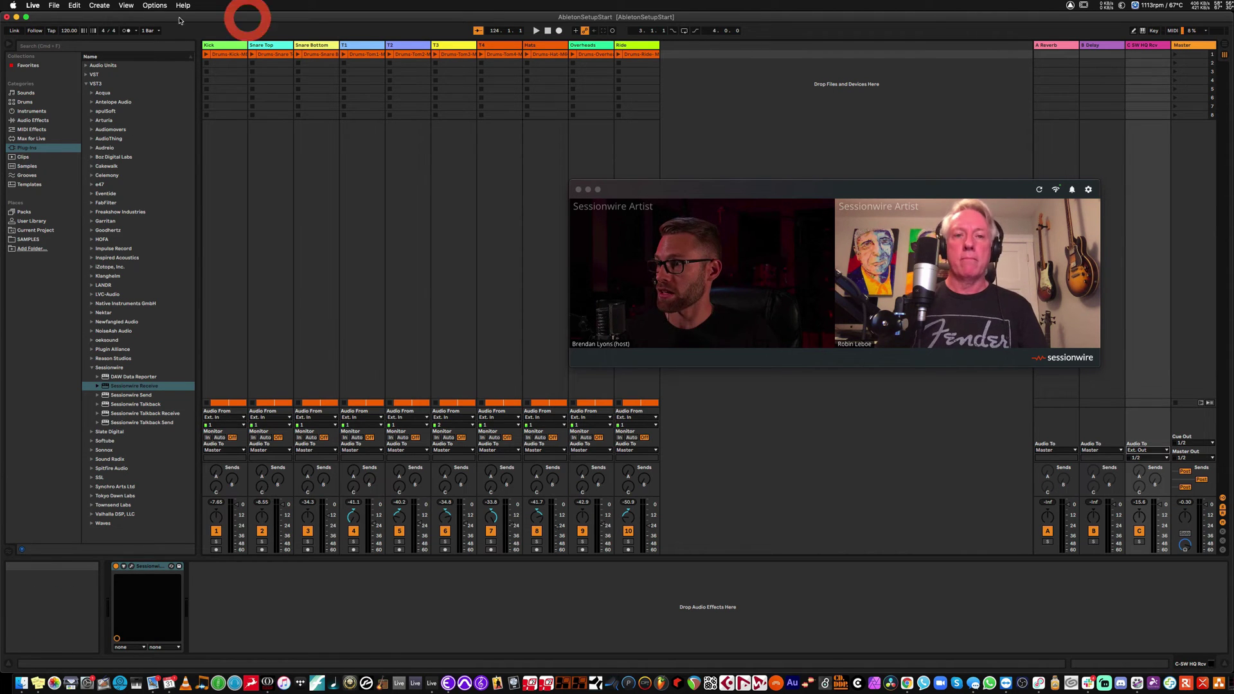
- Insert an audio track after Ride, rename it SW TB Send, and keep input channel 1
{"action": "left_click", "coordinate": [99, 6]}
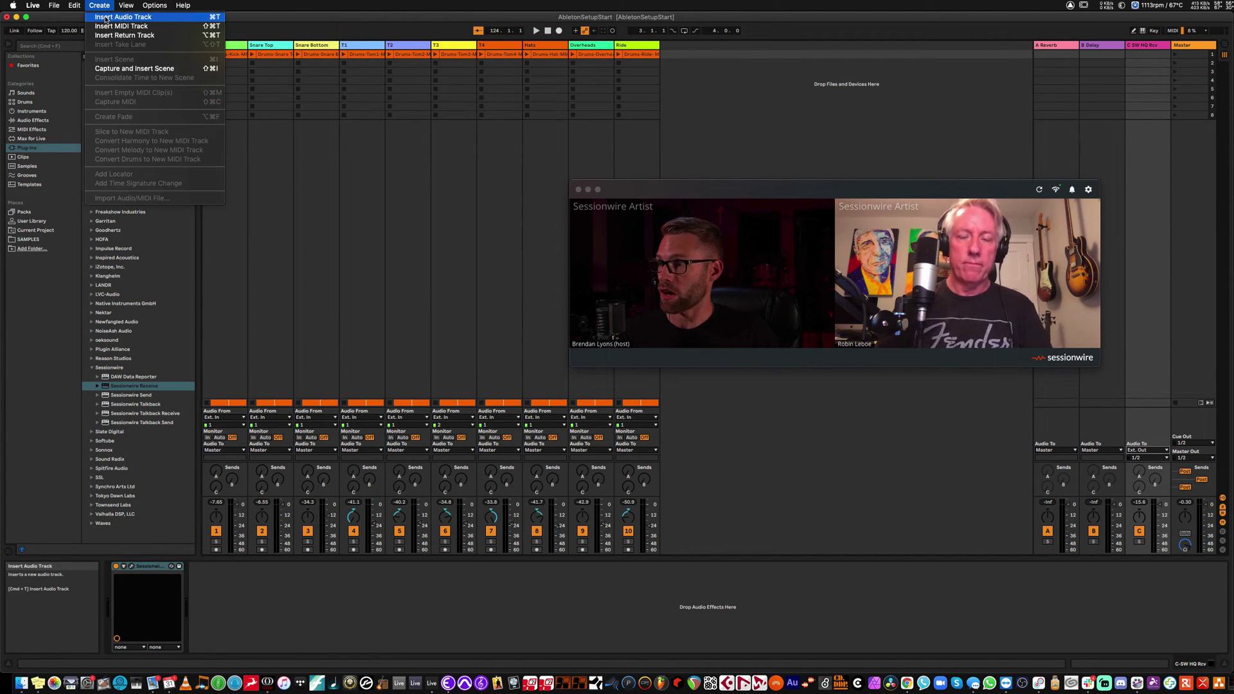
{"action": "left_click", "coordinate": [107, 19]}
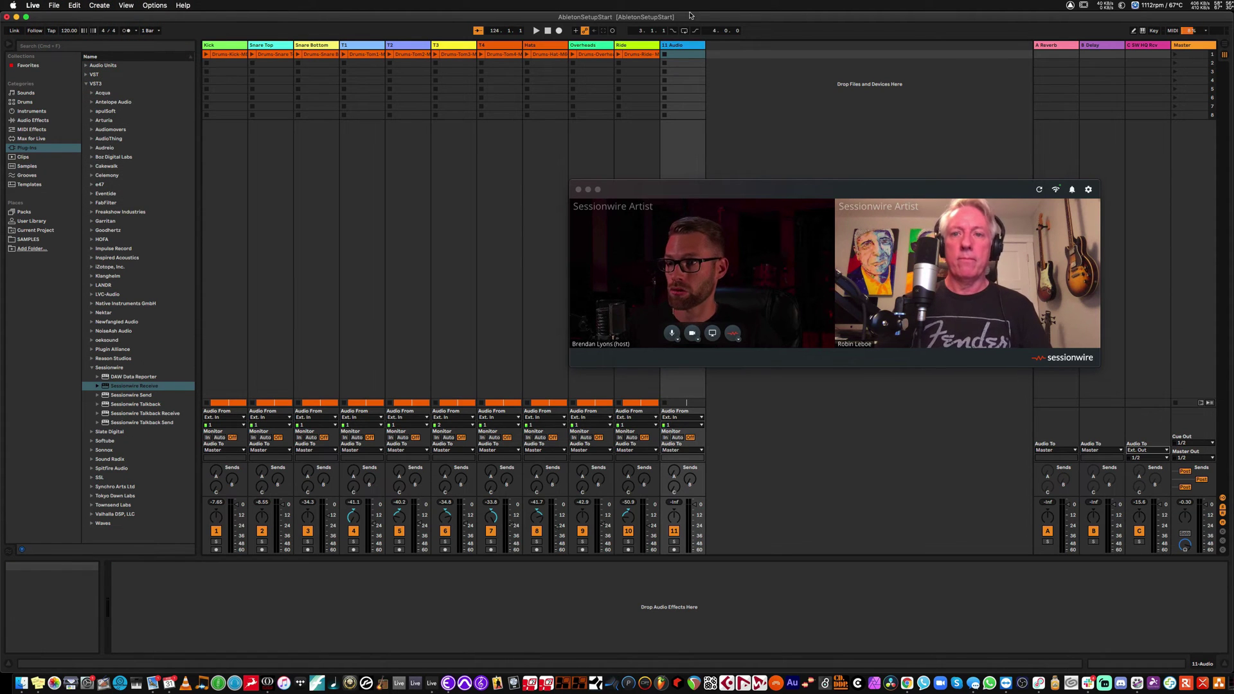
{"action": "left_click", "coordinate": [683, 45]}
{"action": "key", "text": "super+r"}
{"action": "type", "text": "SW TB Send"}
{"action": "key", "text": "Return"}
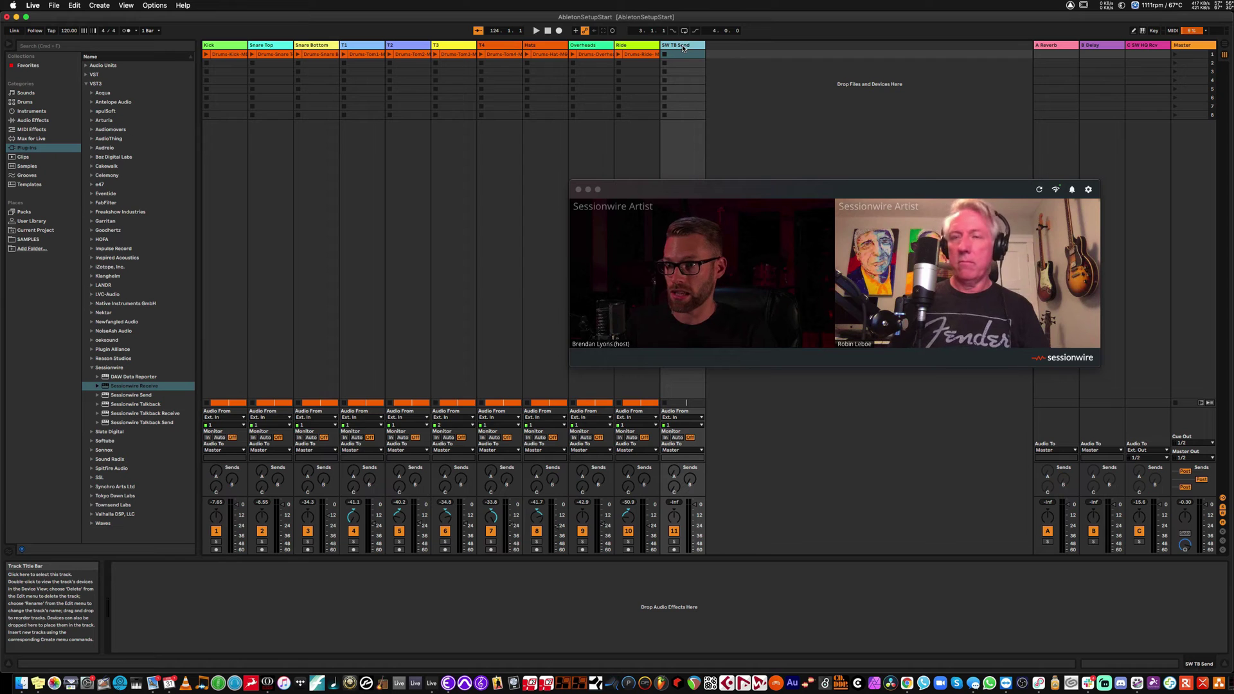
{"action": "left_click", "coordinate": [685, 426]}
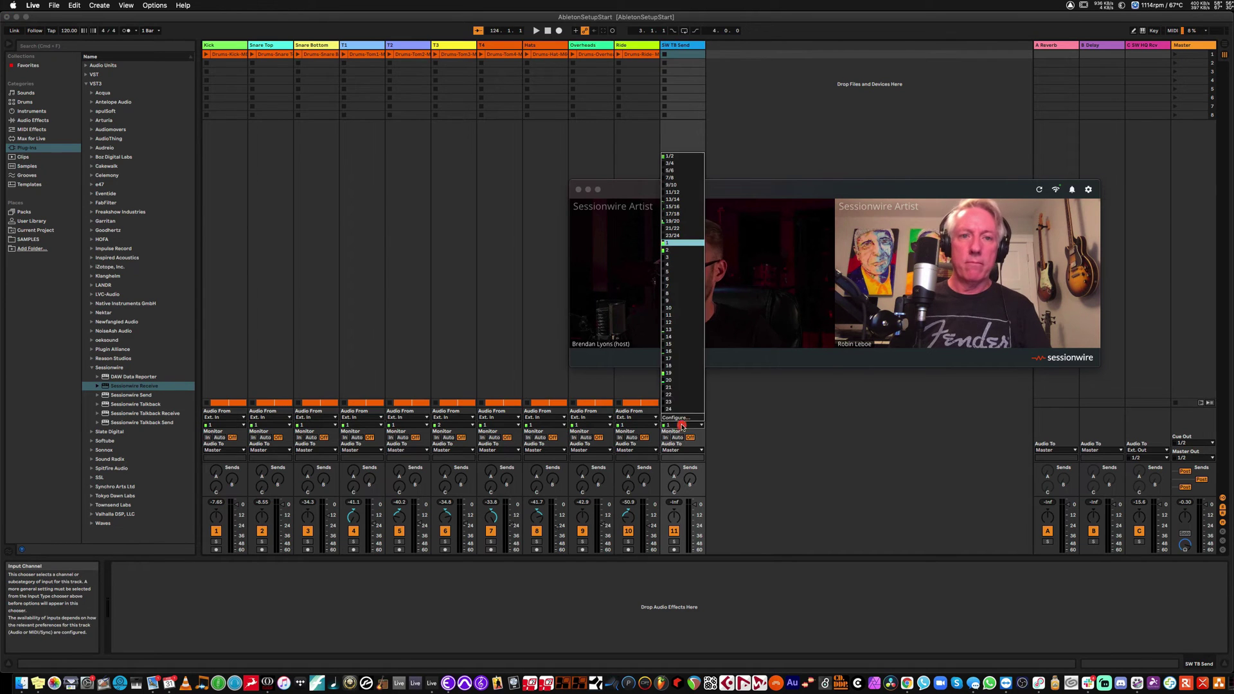
{"action": "left_click", "coordinate": [668, 245]}
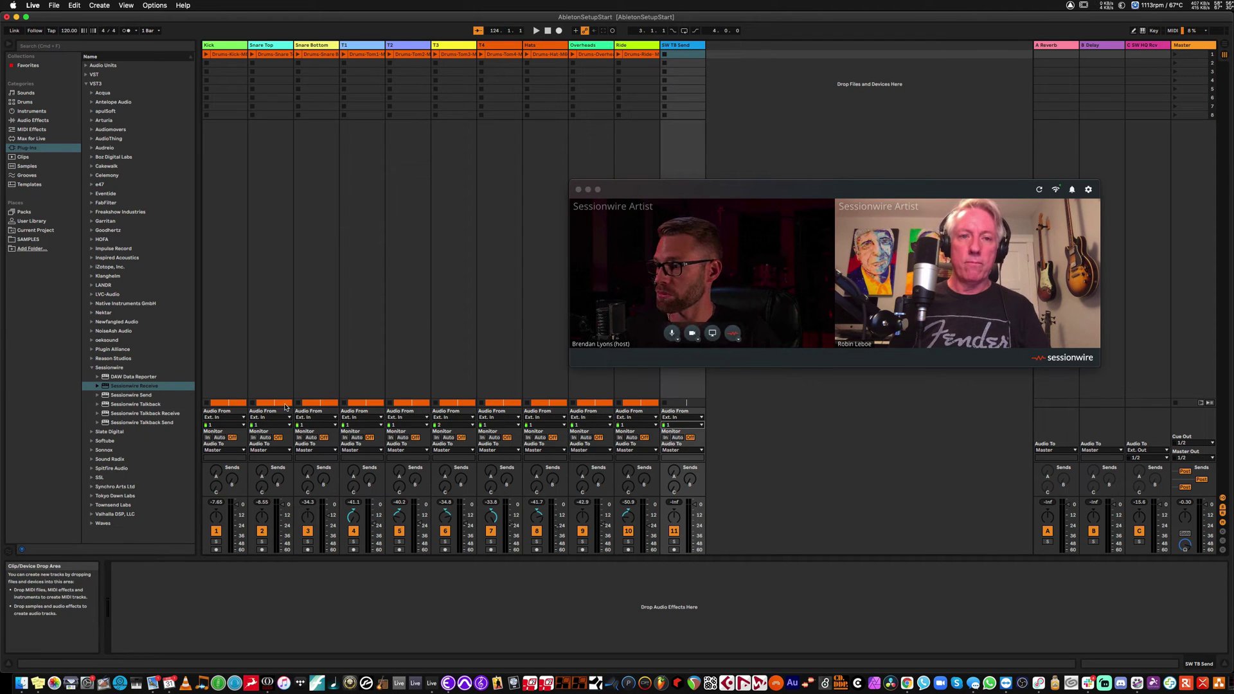
- Put Sessionwire Talkback Send on SW TB Send and route the track's output to Sends Only
{"action": "left_click", "coordinate": [158, 424]}
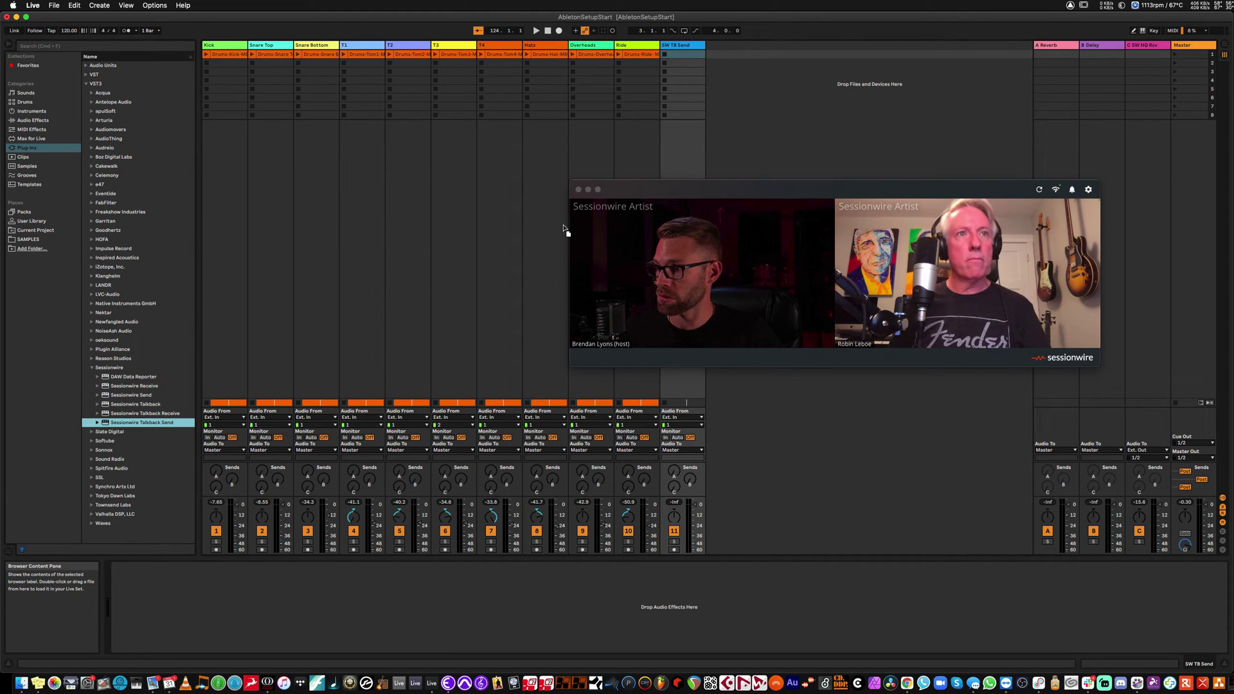
{"action": "left_click_drag", "start_coordinate": [630, 188], "coordinate": [684, 47]}
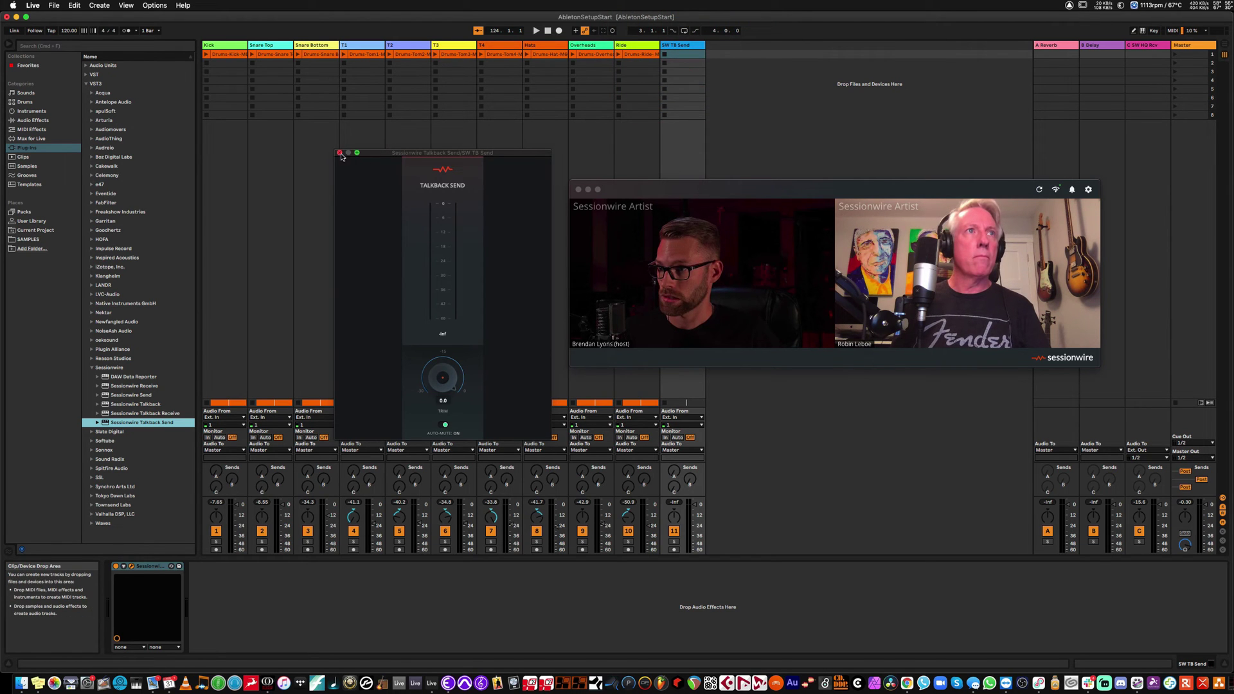
{"action": "left_click", "coordinate": [695, 451]}
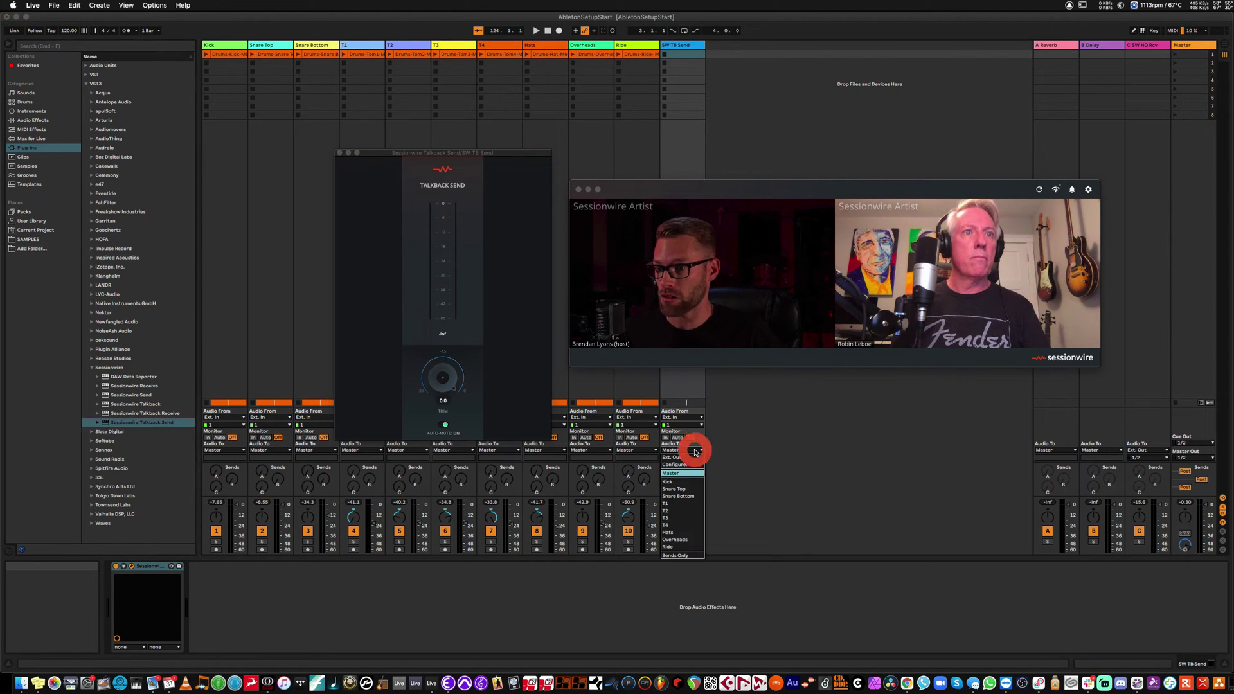
{"action": "left_click", "coordinate": [697, 555]}
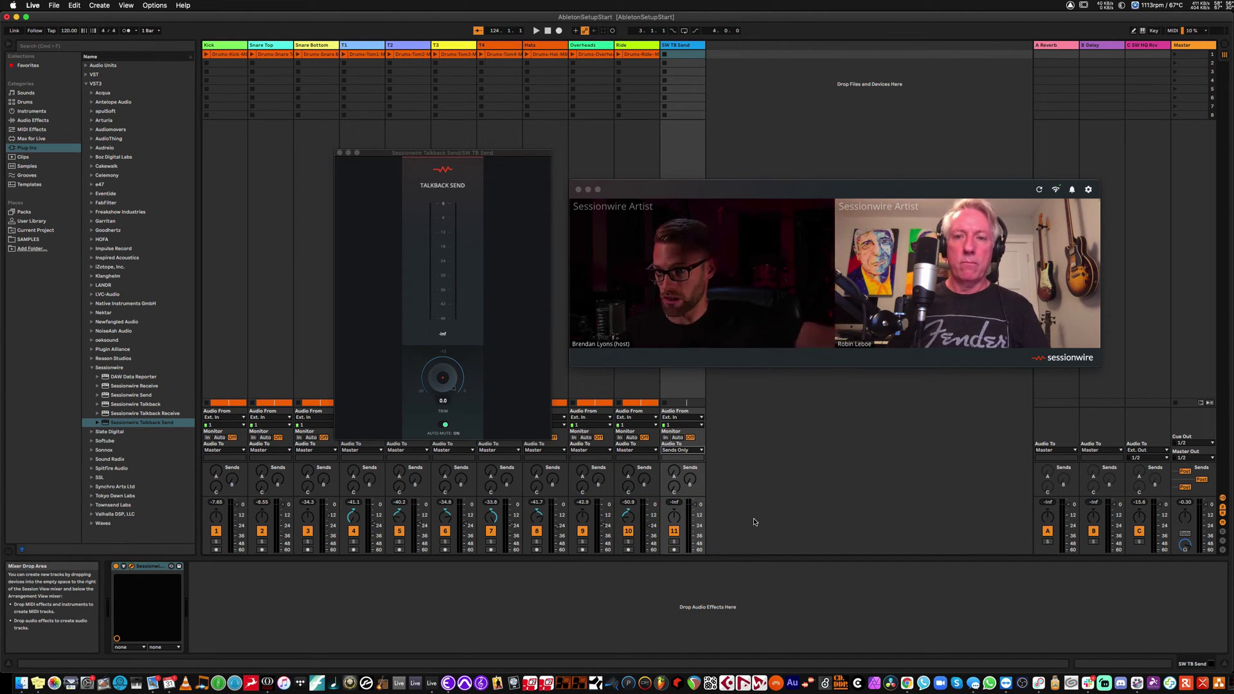
- Choose Sessionwire Talkback Send Plugin as the call's microphone, then return to Live
{"action": "mouse_move", "coordinate": [717, 346]}
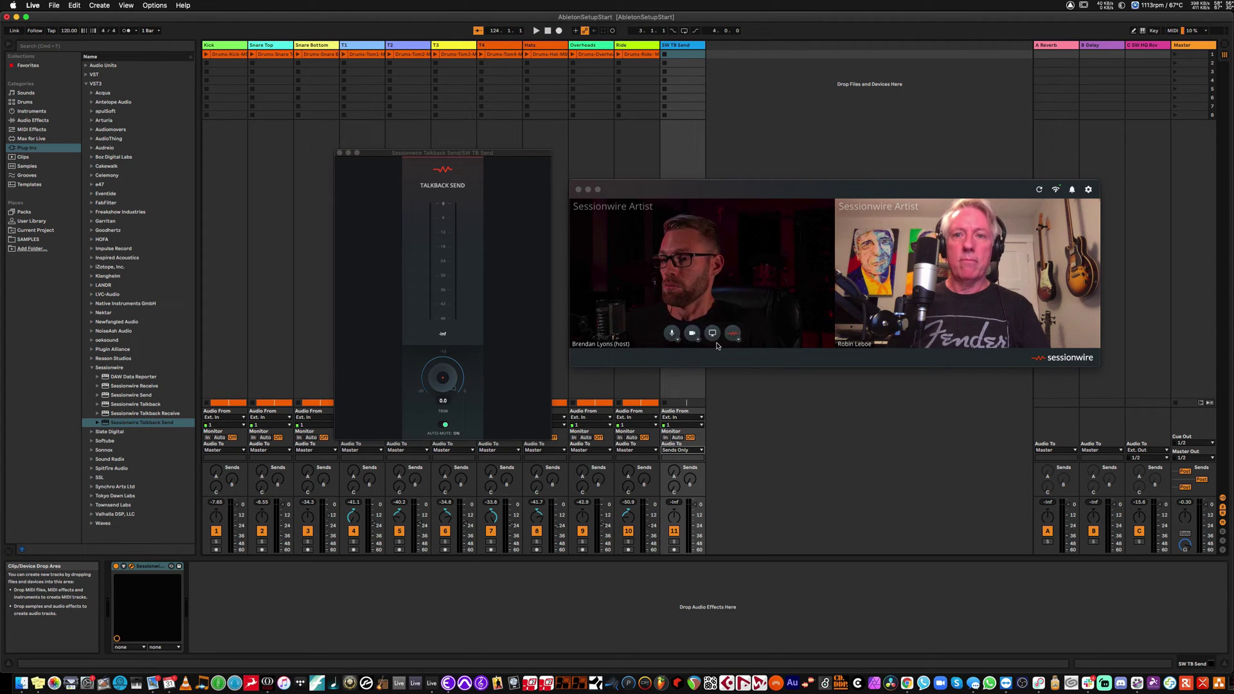
{"action": "left_click", "coordinate": [679, 340]}
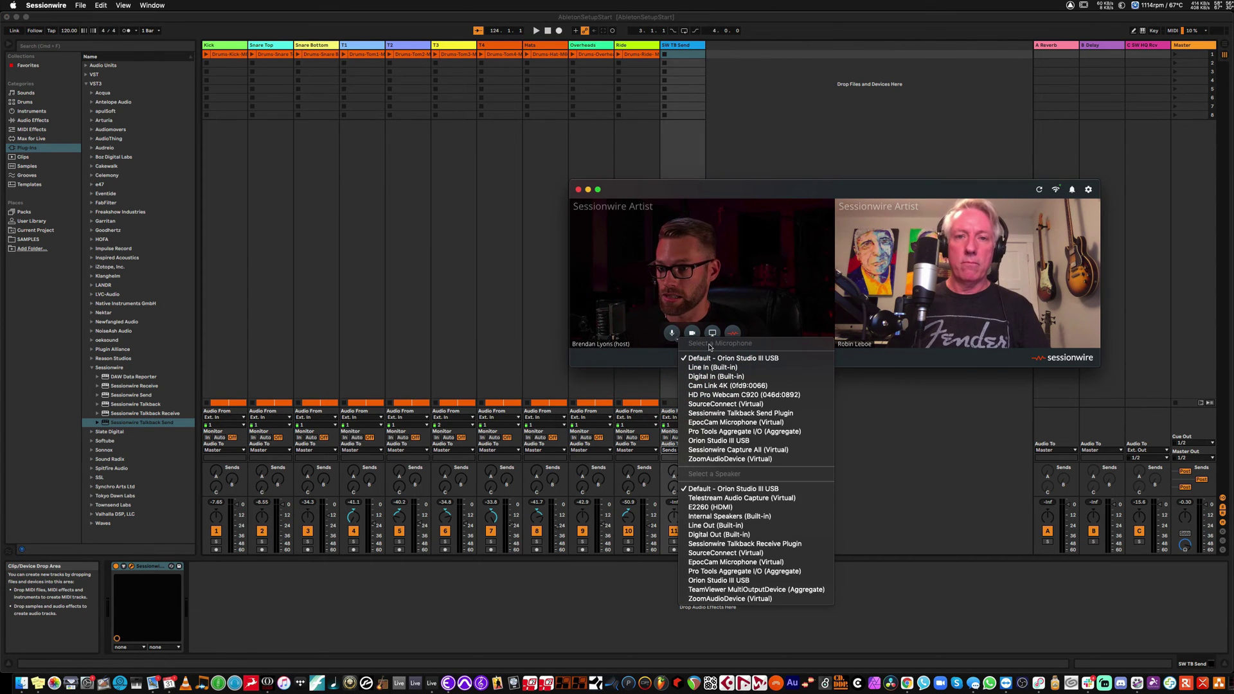
{"action": "left_click", "coordinate": [743, 414]}
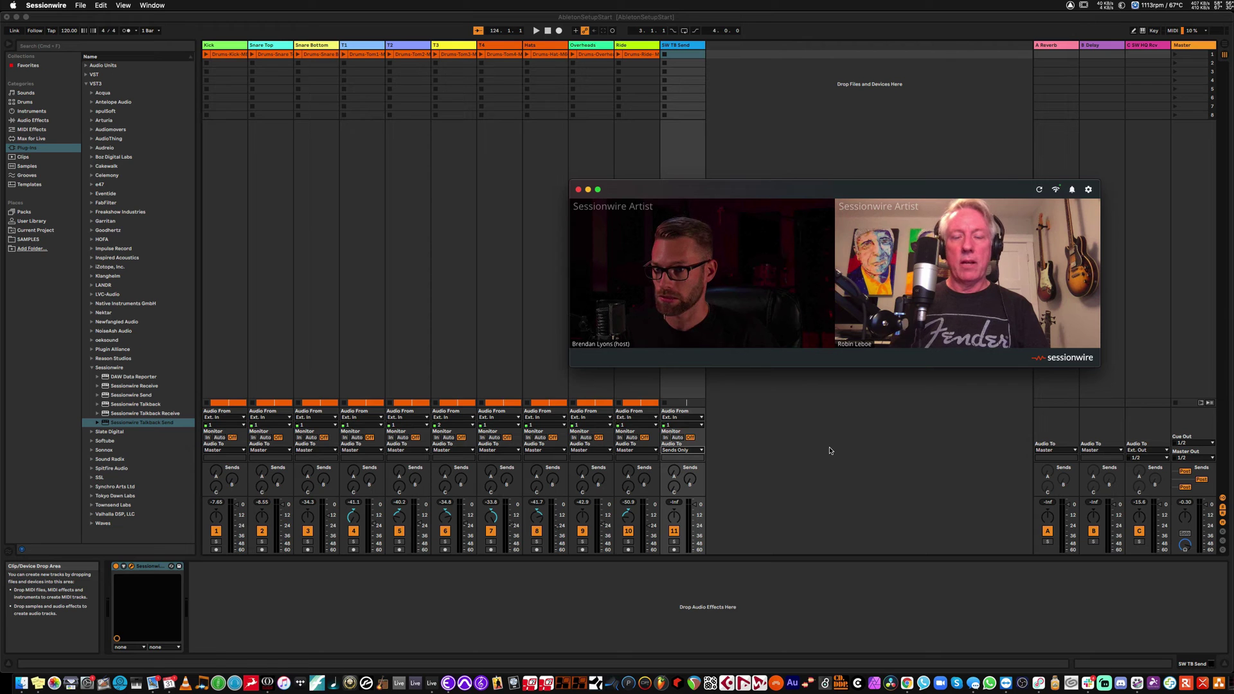
{"action": "left_click", "coordinate": [678, 353]}
- Set the SW TB Send track's Monitor to In so its meter shows incoming talkback
{"action": "left_click", "coordinate": [733, 463]}
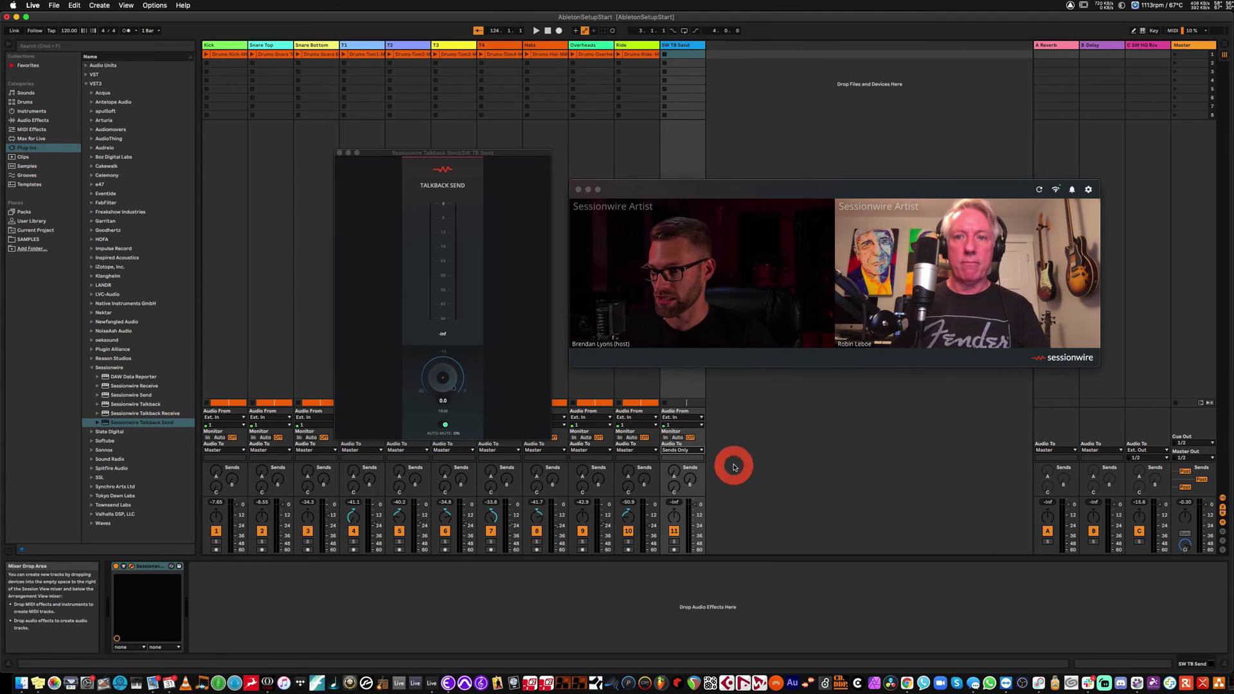
{"action": "left_click", "coordinate": [684, 43]}
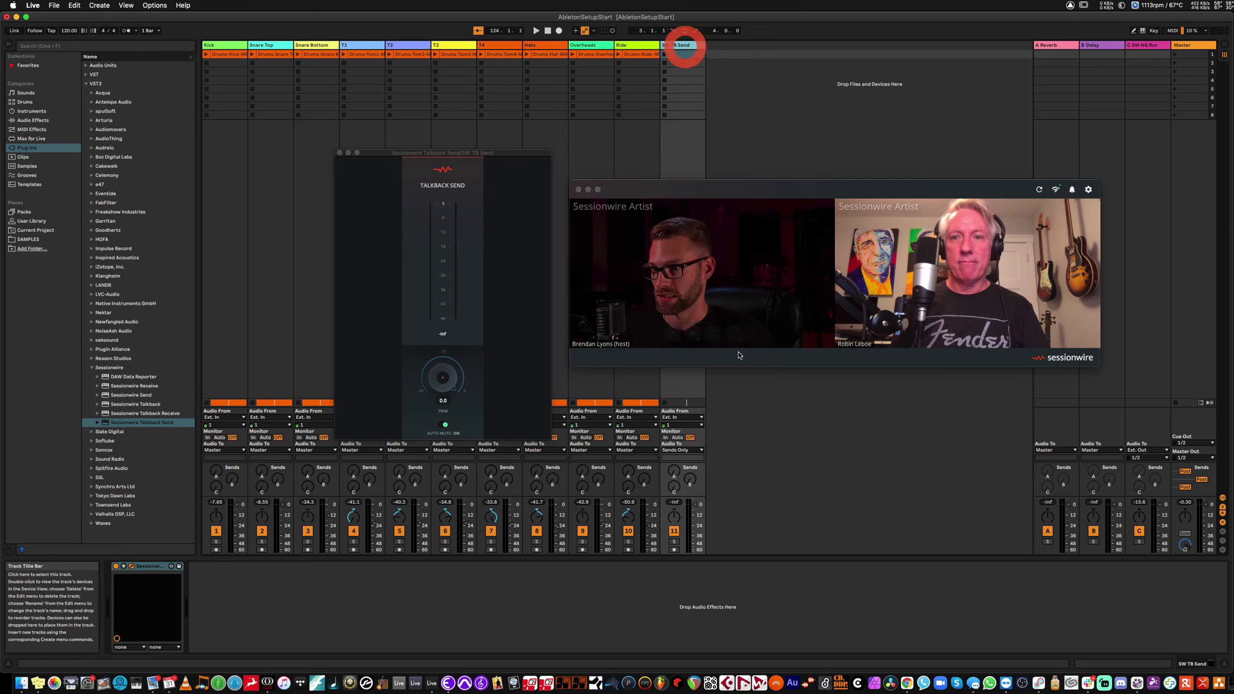
{"action": "left_click", "coordinate": [666, 437]}
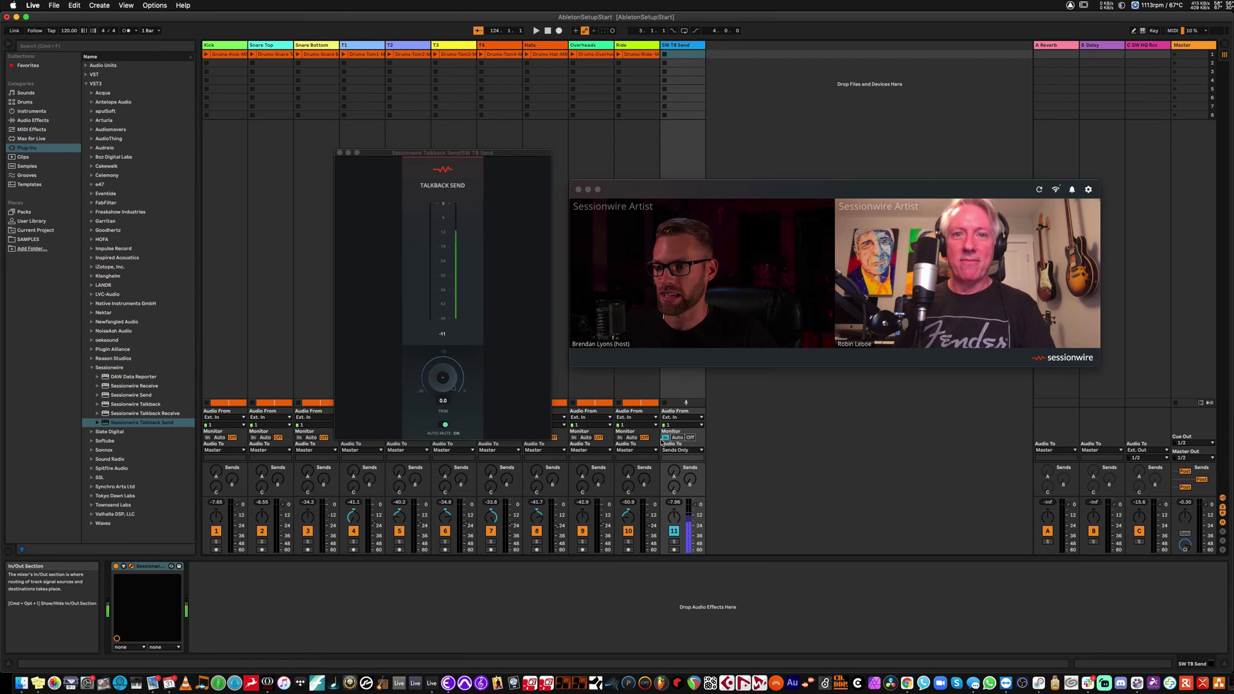
{"action": "left_click", "coordinate": [666, 438]}
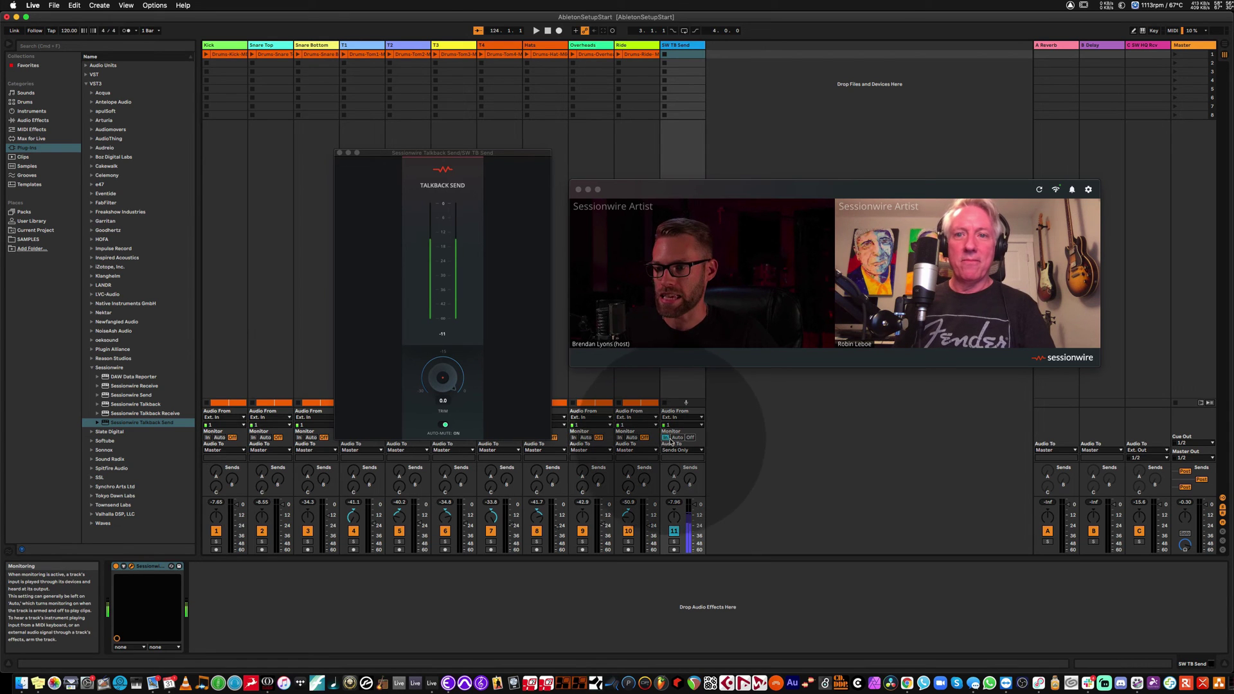
- Insert a new return track D and rename it SW TB Rcv
{"action": "left_click", "coordinate": [100, 5]}
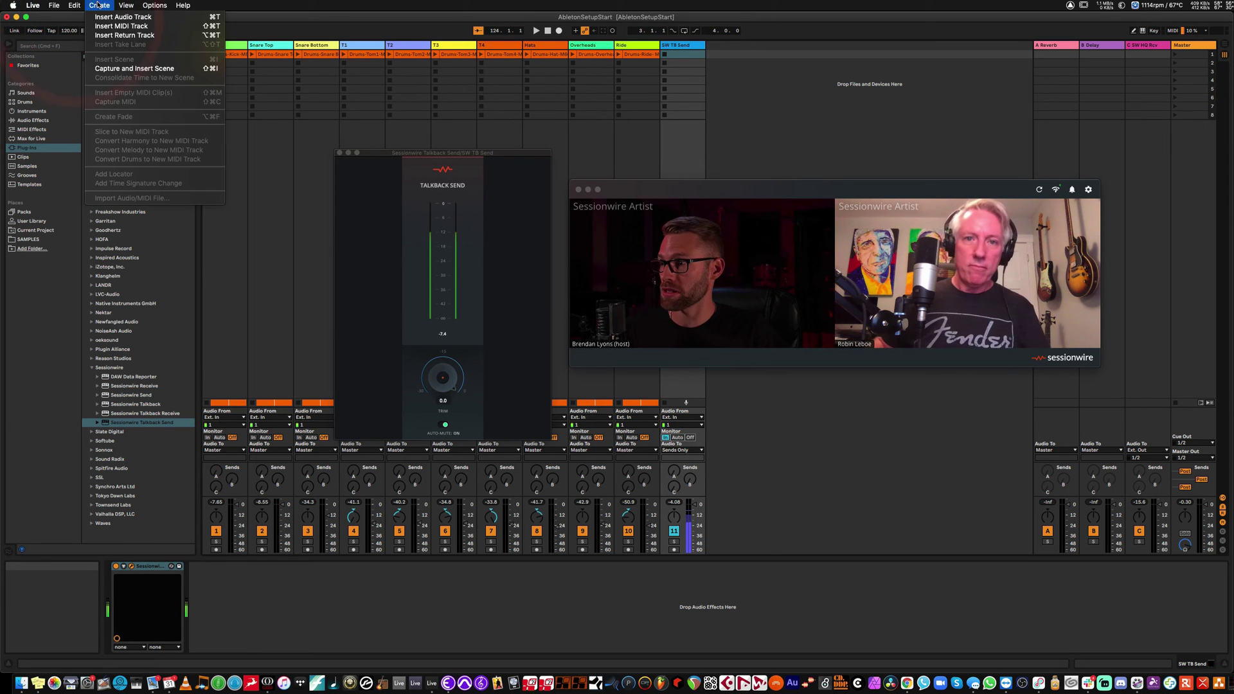
{"action": "left_click", "coordinate": [117, 38]}
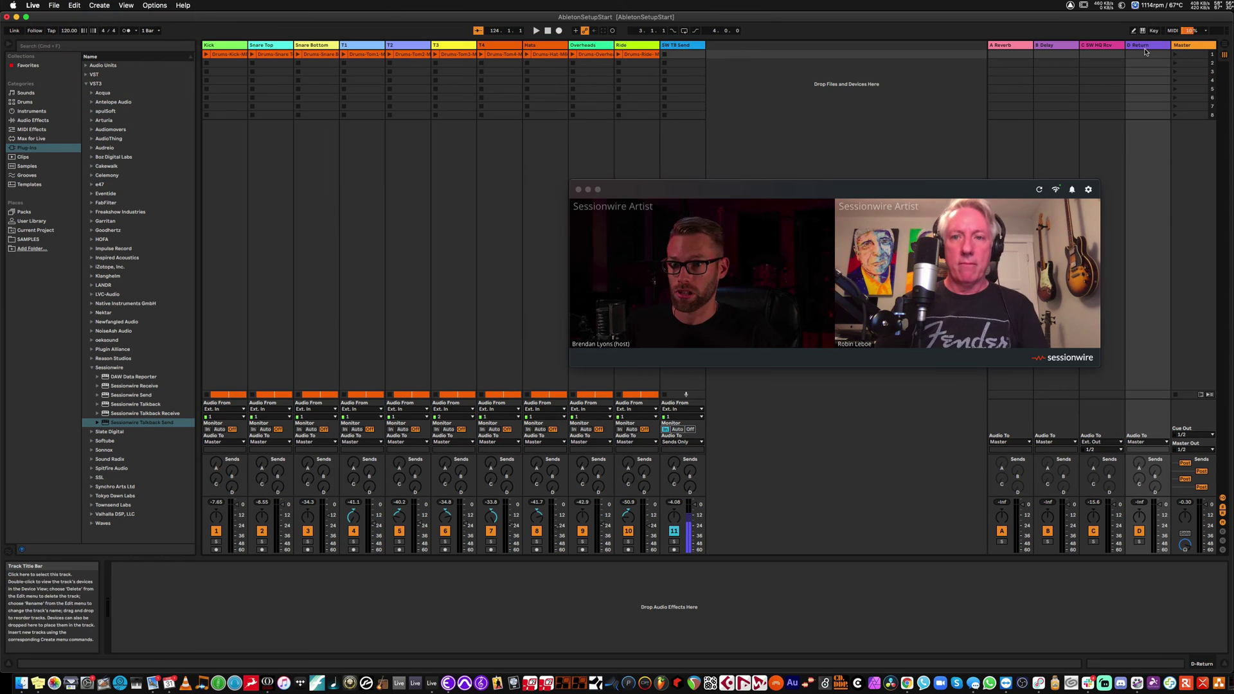
{"action": "left_click", "coordinate": [1143, 45]}
{"action": "key", "text": "super+r"}
{"action": "type", "text": "SW"}
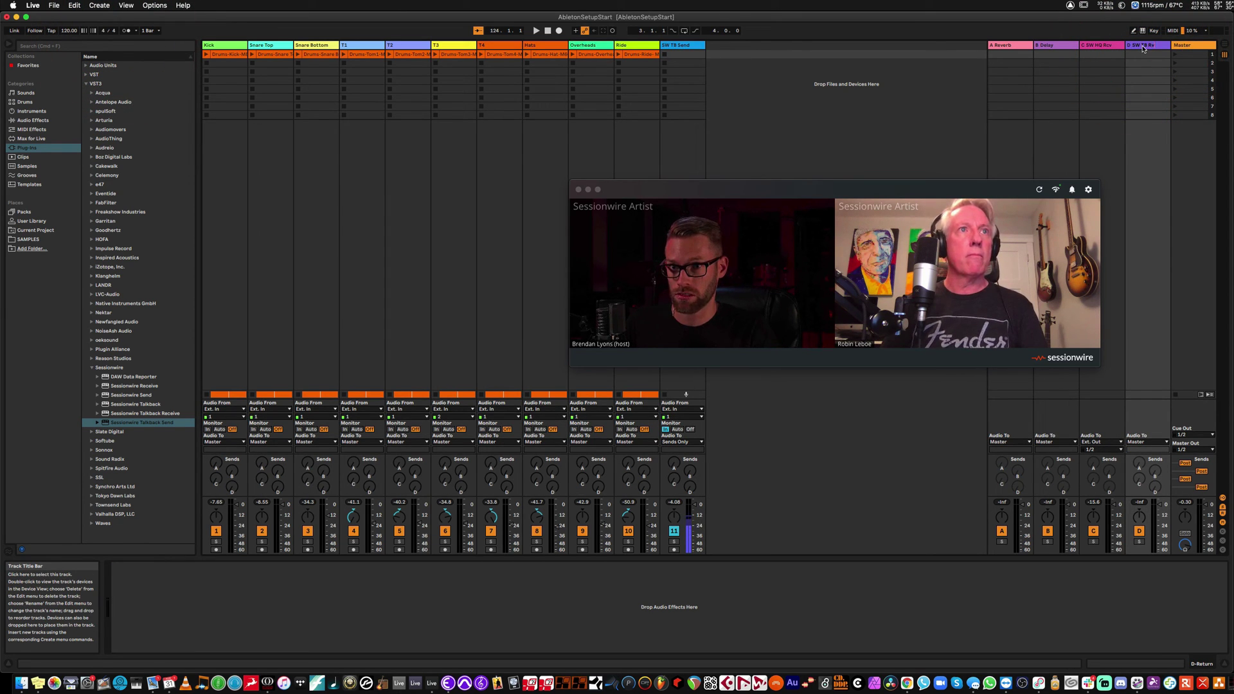
{"action": "key", "text": "Return"}
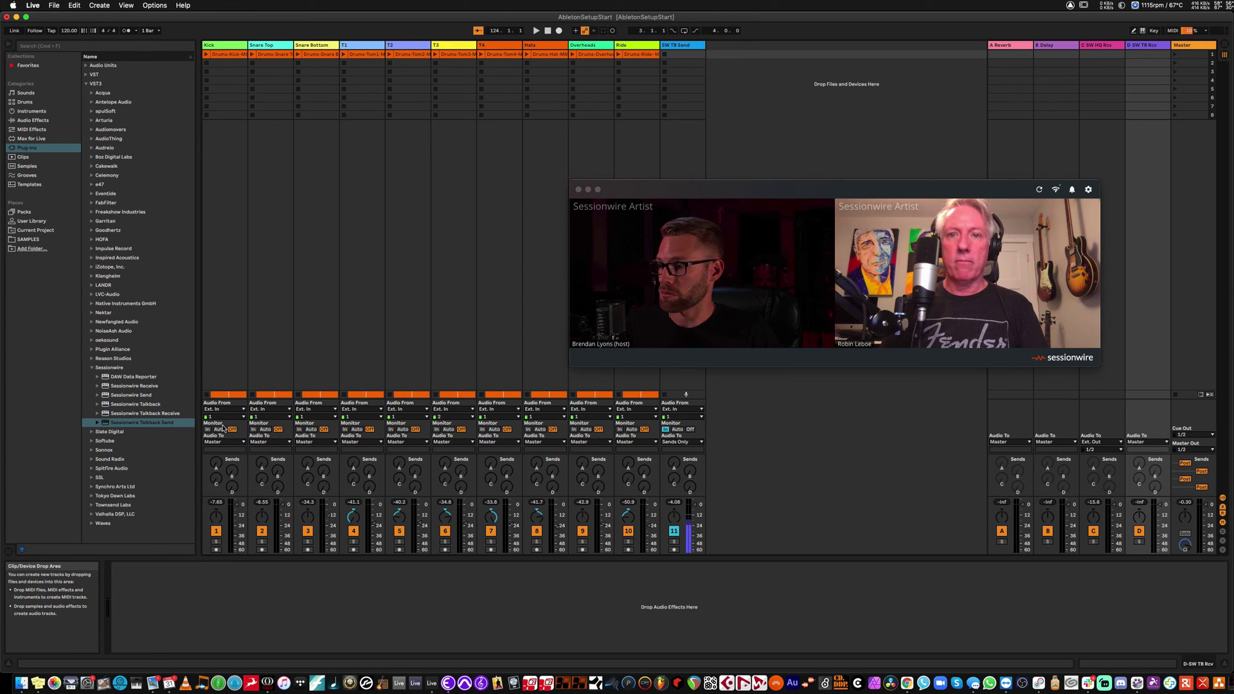
- Load Sessionwire Talkback Receive onto return D and route its output to Ext. Out
{"action": "left_click_drag", "start_coordinate": [167, 416], "coordinate": [1146, 45]}
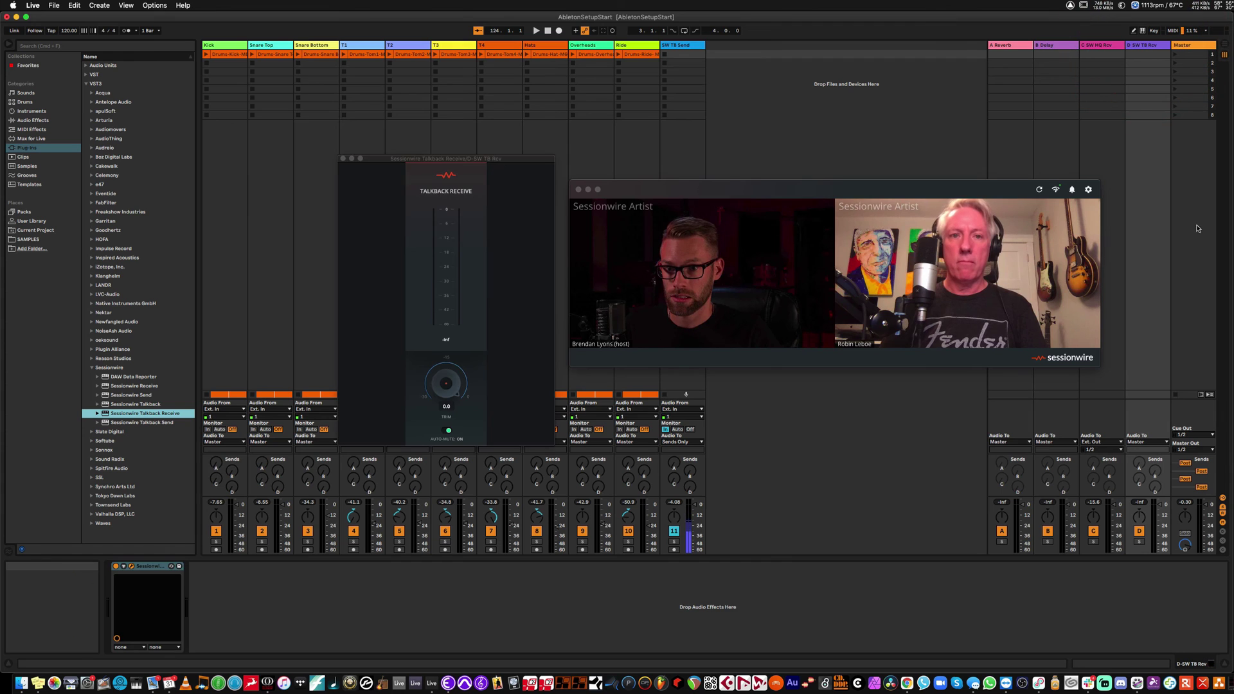
{"action": "left_click", "coordinate": [1147, 442]}
{"action": "left_click", "coordinate": [1155, 453]}
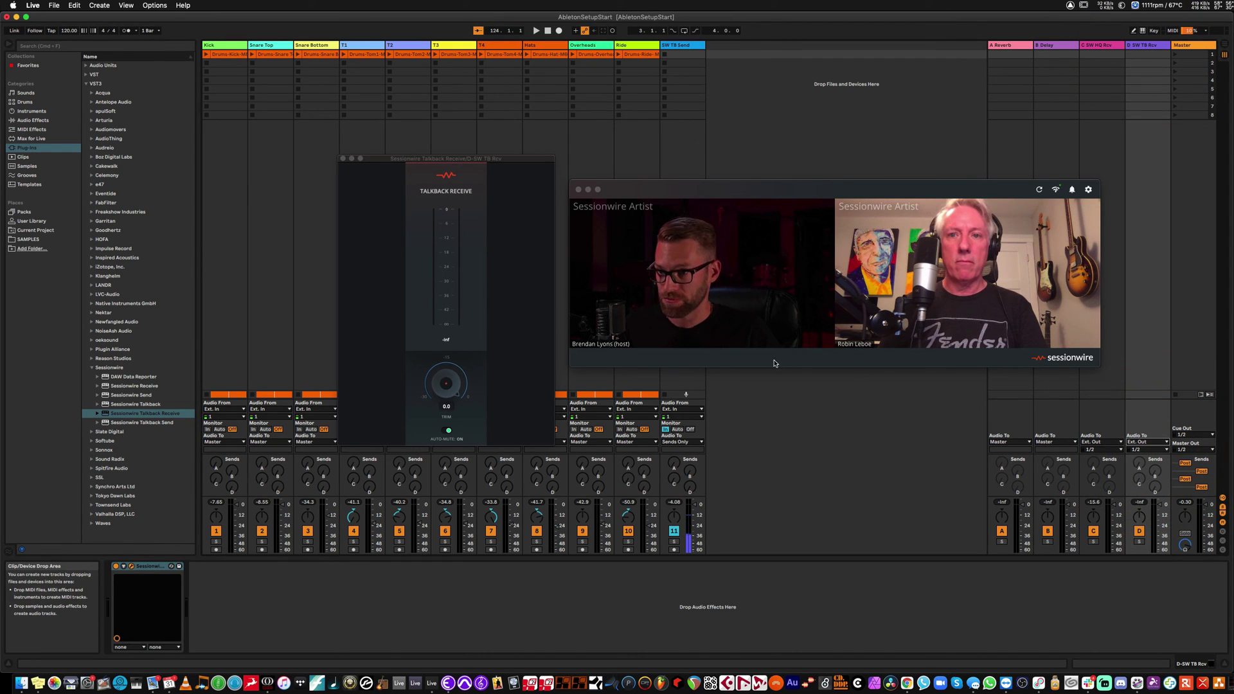
- Choose Sessionwire Talkback Receive Plugin as the speaker in the Sessionwire call window
{"action": "left_click", "coordinate": [671, 349]}
{"action": "left_click", "coordinate": [672, 332]}
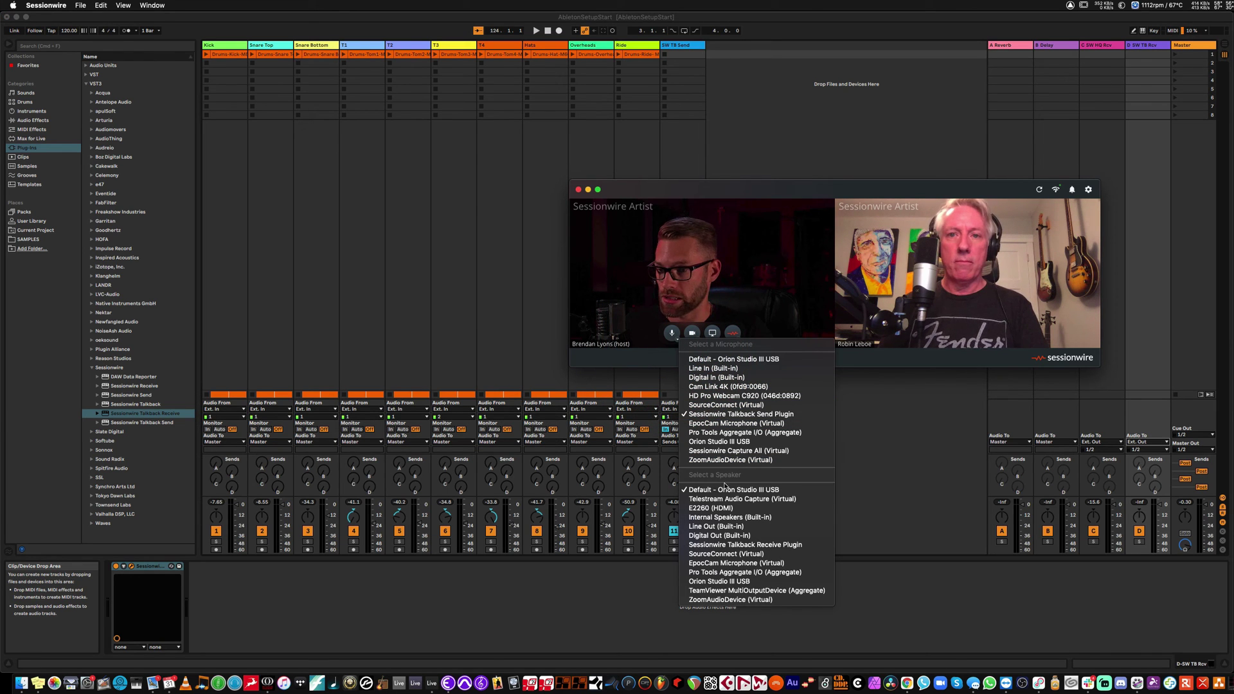
{"action": "left_click", "coordinate": [738, 545]}
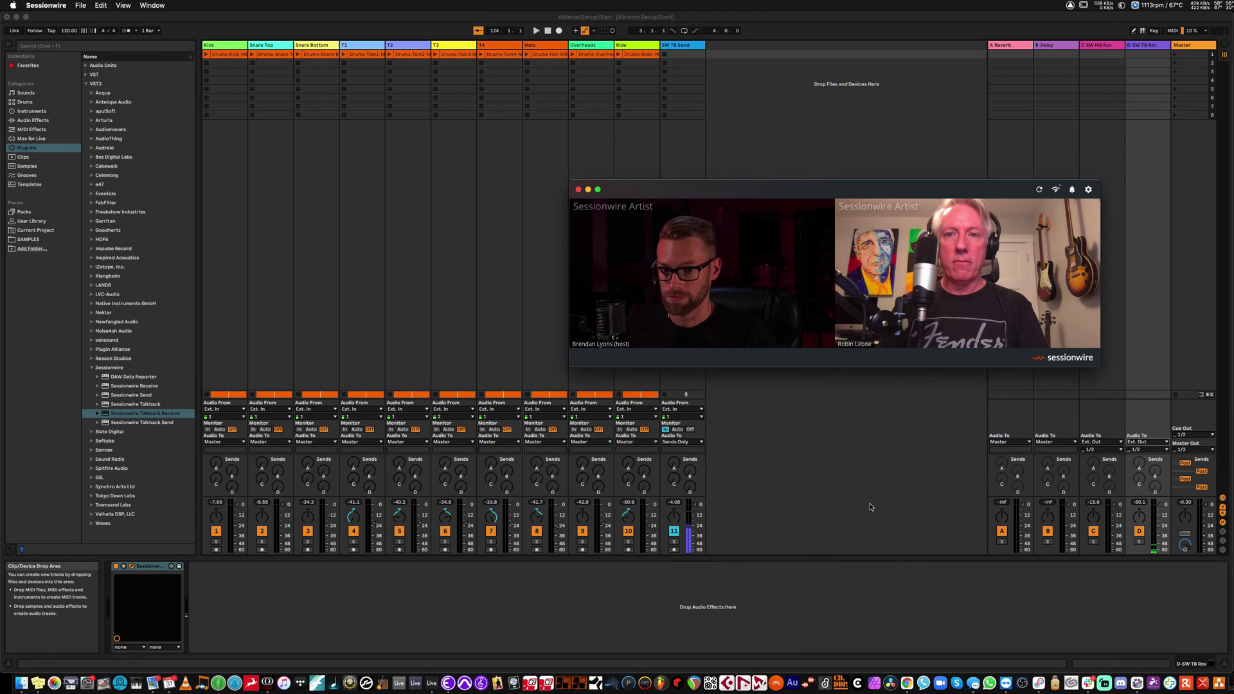